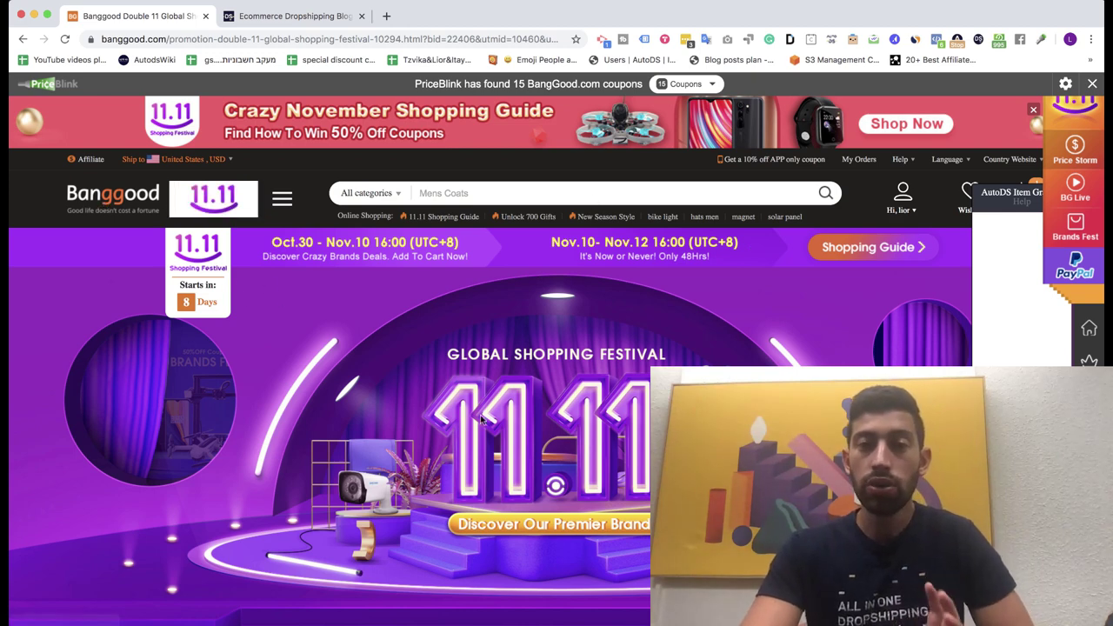
Look through the 11.11 festival promotion page, covering brand deals, recommendations, flagship stores and the hot trend list
{"action": "scroll", "coordinate": [494, 441], "scroll_direction": "down", "scroll_amount": 5}
{"action": "scroll", "coordinate": [493, 442], "scroll_direction": "up", "scroll_amount": 3}
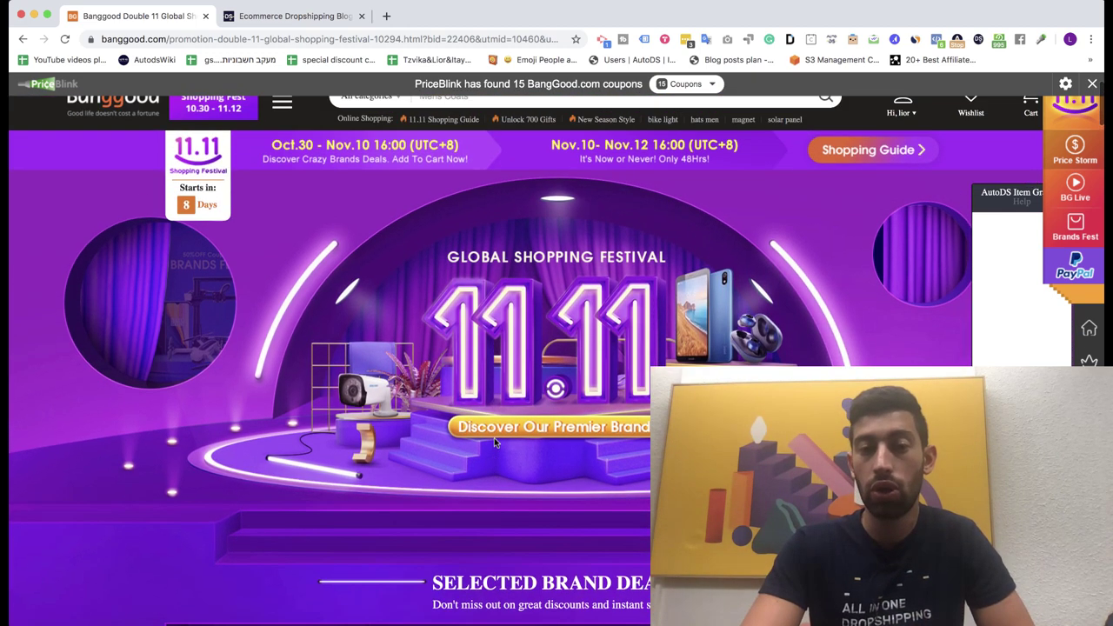
{"action": "scroll", "coordinate": [494, 442], "scroll_direction": "down", "scroll_amount": 1}
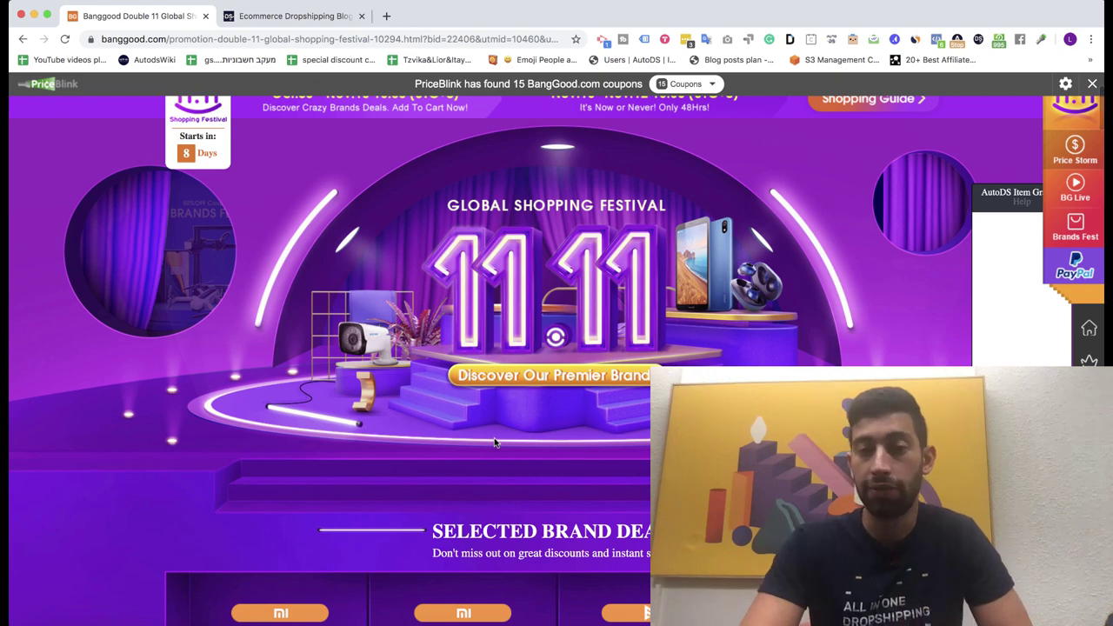
{"action": "scroll", "coordinate": [494, 442], "scroll_direction": "down", "scroll_amount": 5}
{"action": "scroll", "coordinate": [493, 443], "scroll_direction": "down", "scroll_amount": 5}
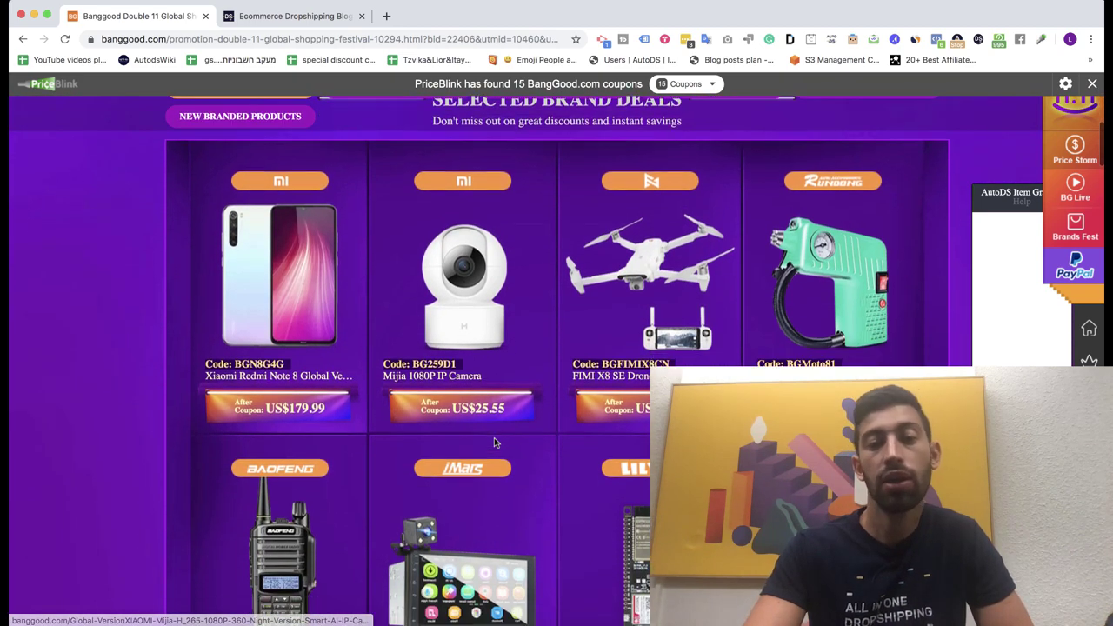
{"action": "scroll", "coordinate": [493, 443], "scroll_direction": "down", "scroll_amount": 10}
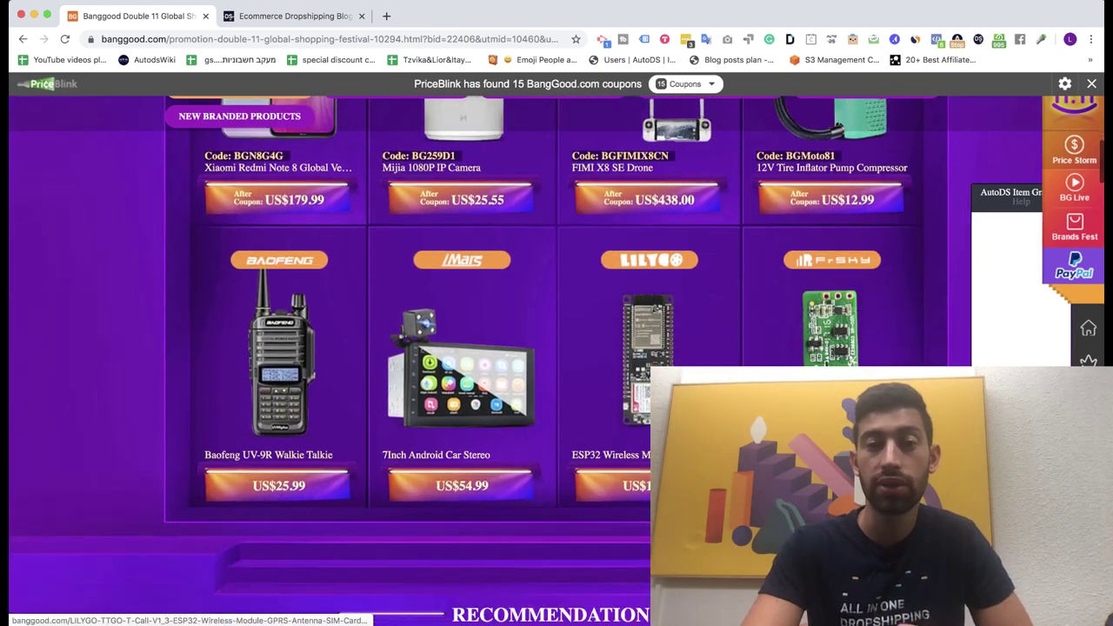
{"action": "scroll", "coordinate": [526, 361], "scroll_direction": "down", "scroll_amount": 1}
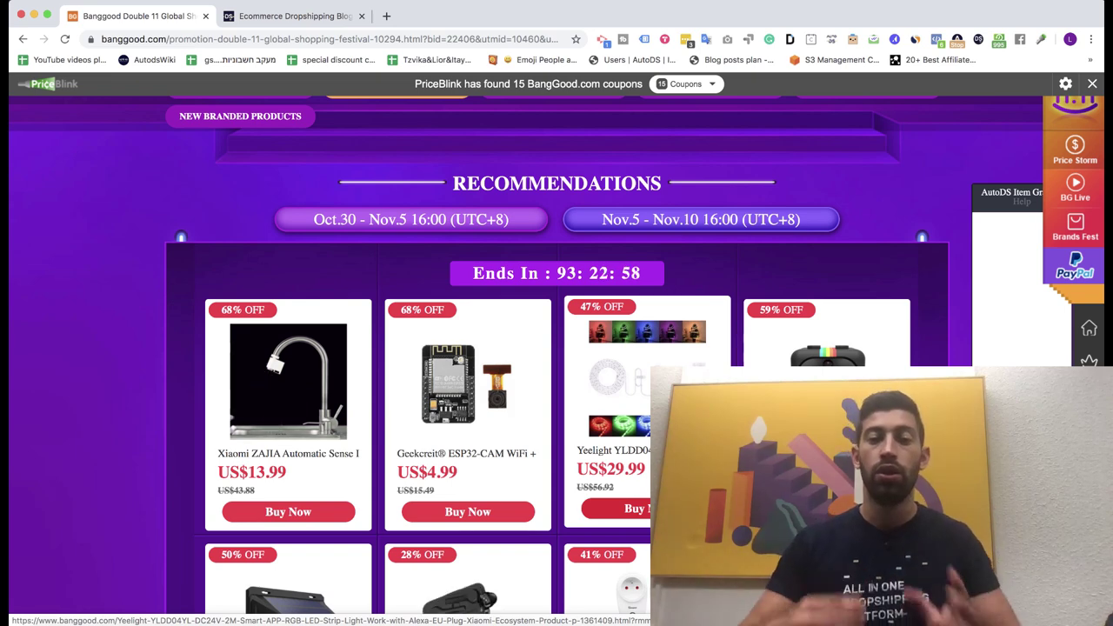
{"action": "scroll", "coordinate": [721, 298], "scroll_direction": "down", "scroll_amount": 1}
{"action": "scroll", "coordinate": [786, 260], "scroll_direction": "down", "scroll_amount": 3}
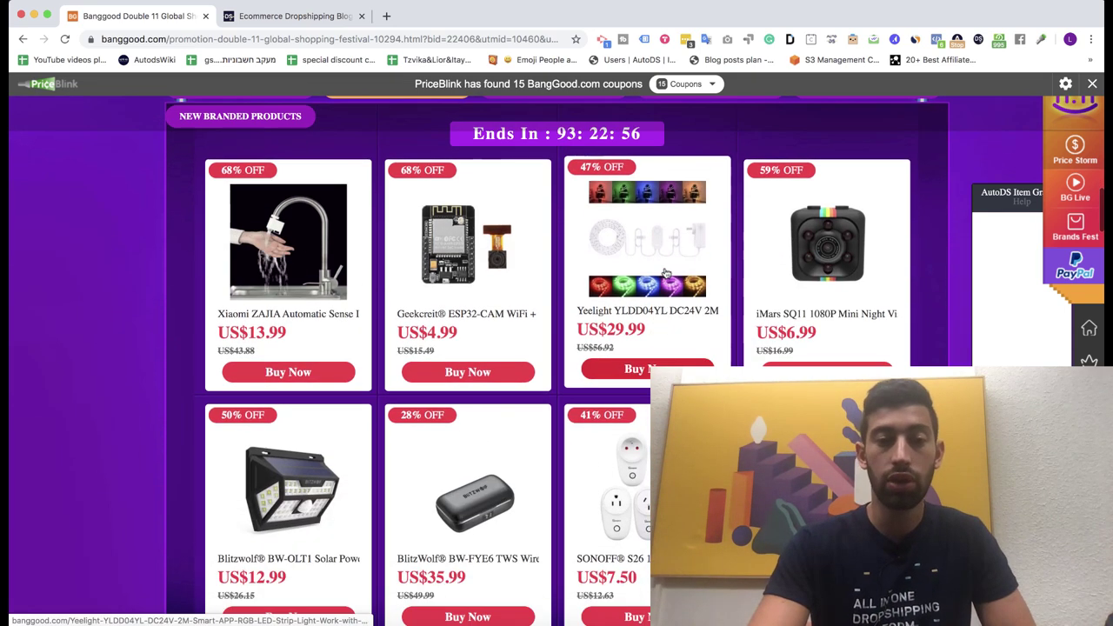
{"action": "scroll", "coordinate": [527, 288], "scroll_direction": "down", "scroll_amount": 10}
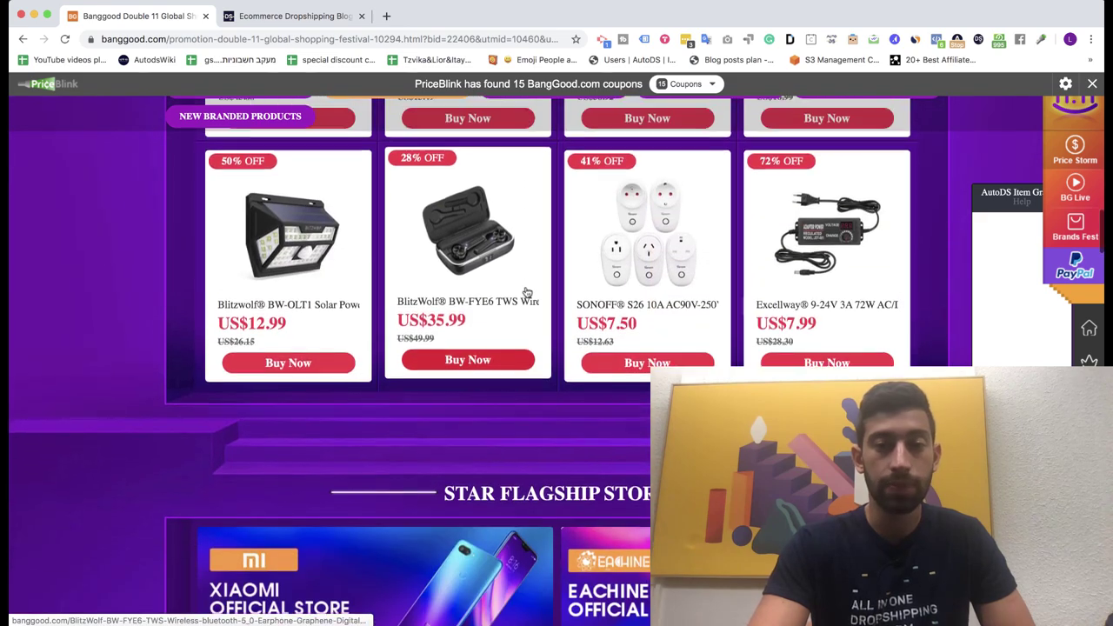
{"action": "scroll", "coordinate": [525, 292], "scroll_direction": "down", "scroll_amount": 12}
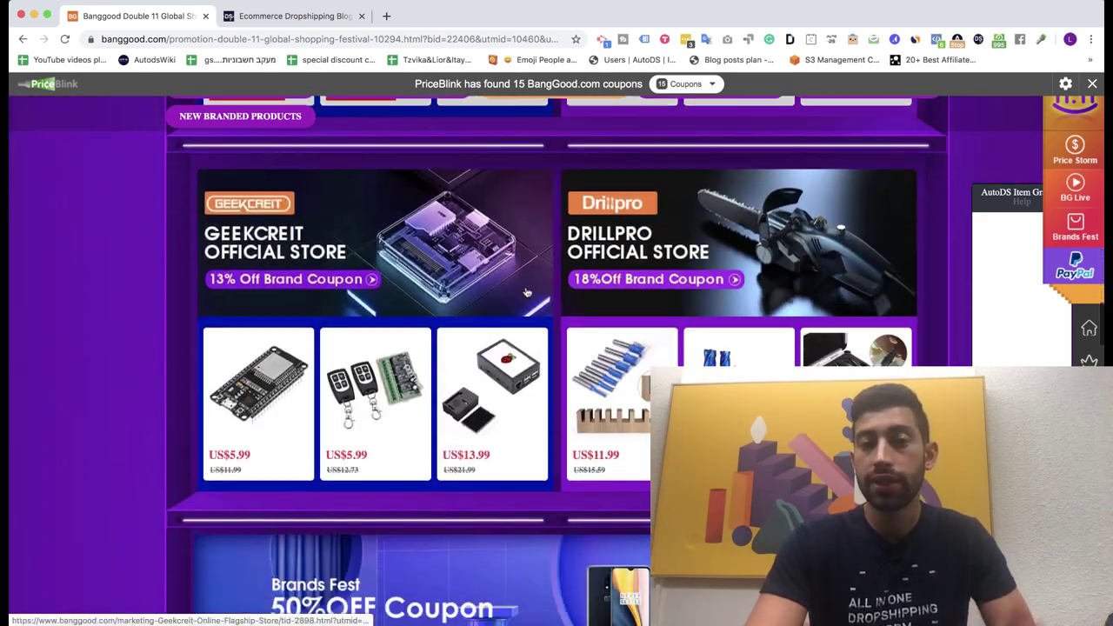
{"action": "scroll", "coordinate": [525, 291], "scroll_direction": "down", "scroll_amount": 10}
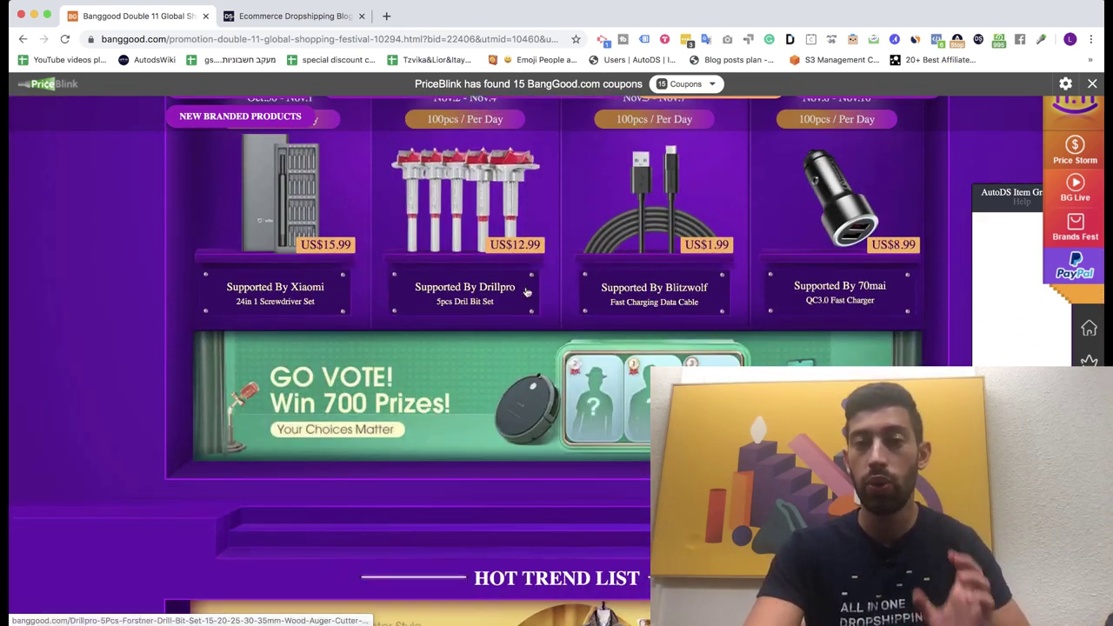
{"action": "scroll", "coordinate": [525, 292], "scroll_direction": "down", "scroll_amount": 8}
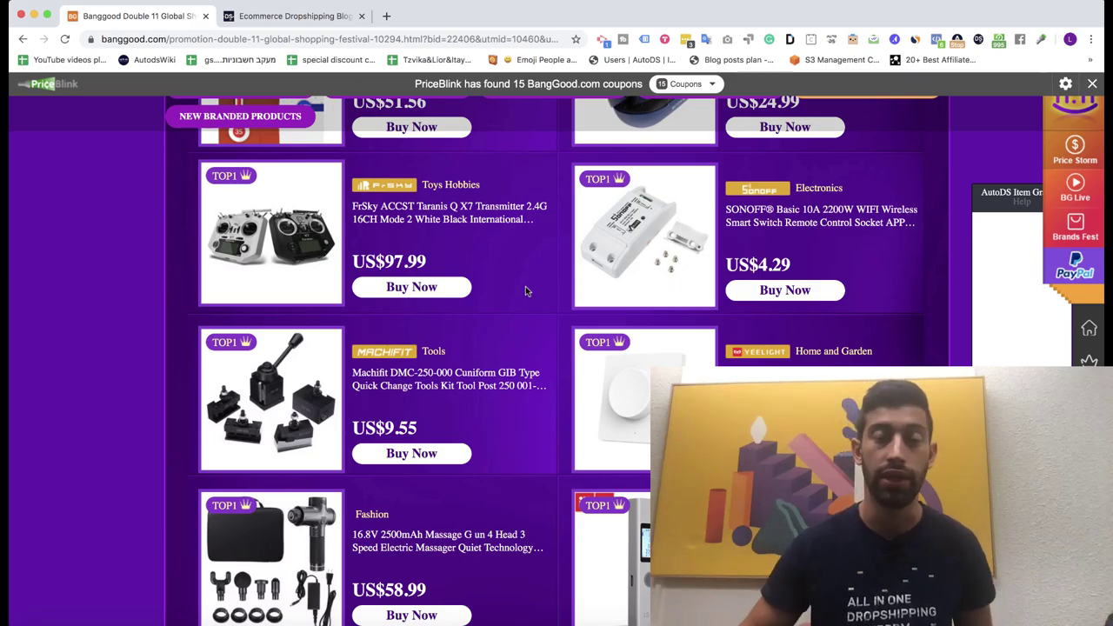
{"action": "scroll", "coordinate": [526, 291], "scroll_direction": "up", "scroll_amount": 15}
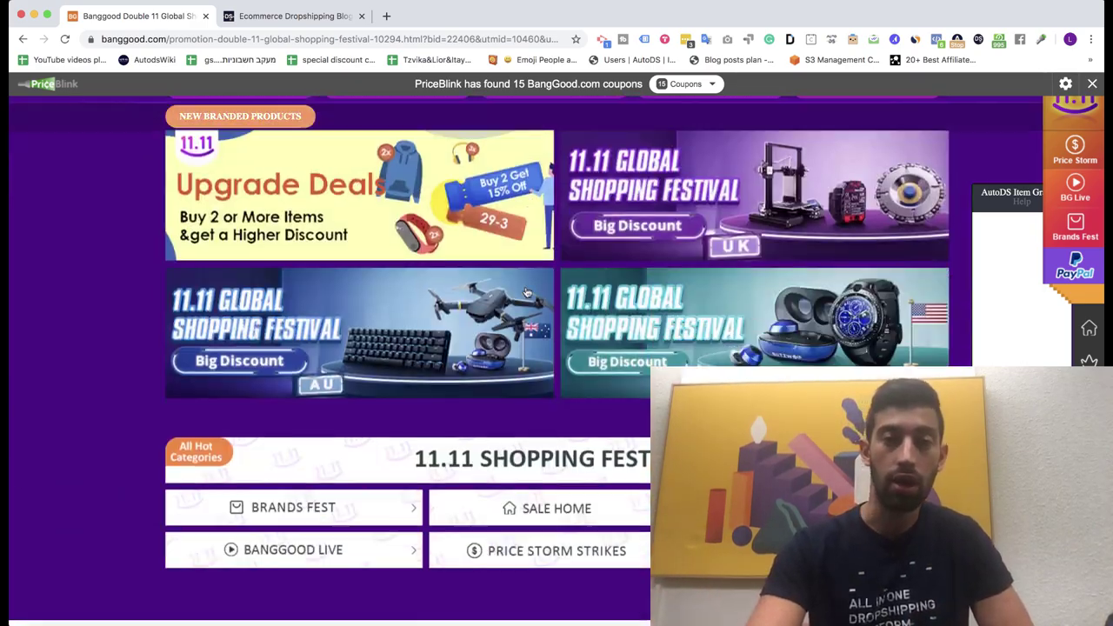
{"action": "scroll", "coordinate": [525, 291], "scroll_direction": "up", "scroll_amount": 10}
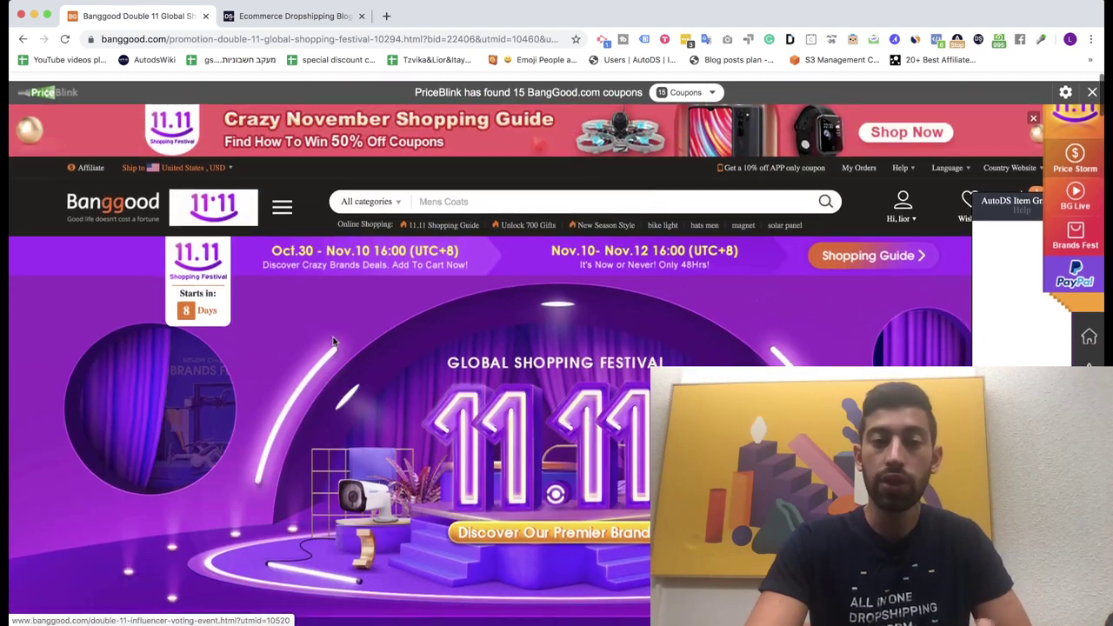
Open the Global Shopping Festival page from the banner on Banggood's home page and look through its deals and flagship stores
{"action": "left_click", "coordinate": [122, 209]}
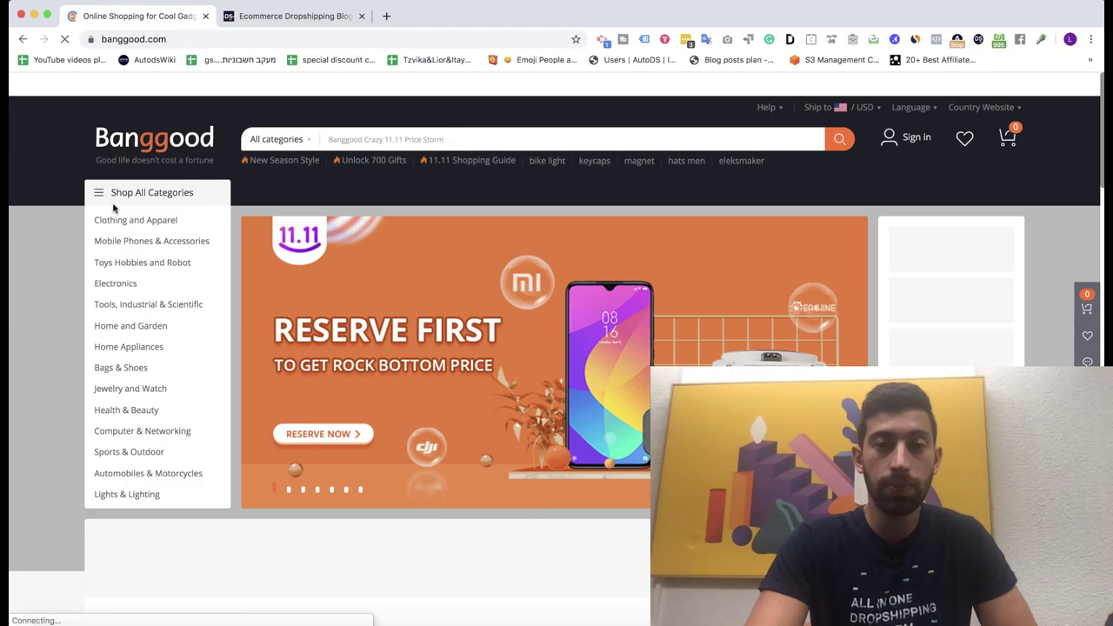
{"action": "scroll", "coordinate": [34, 279], "scroll_direction": "down", "scroll_amount": 3}
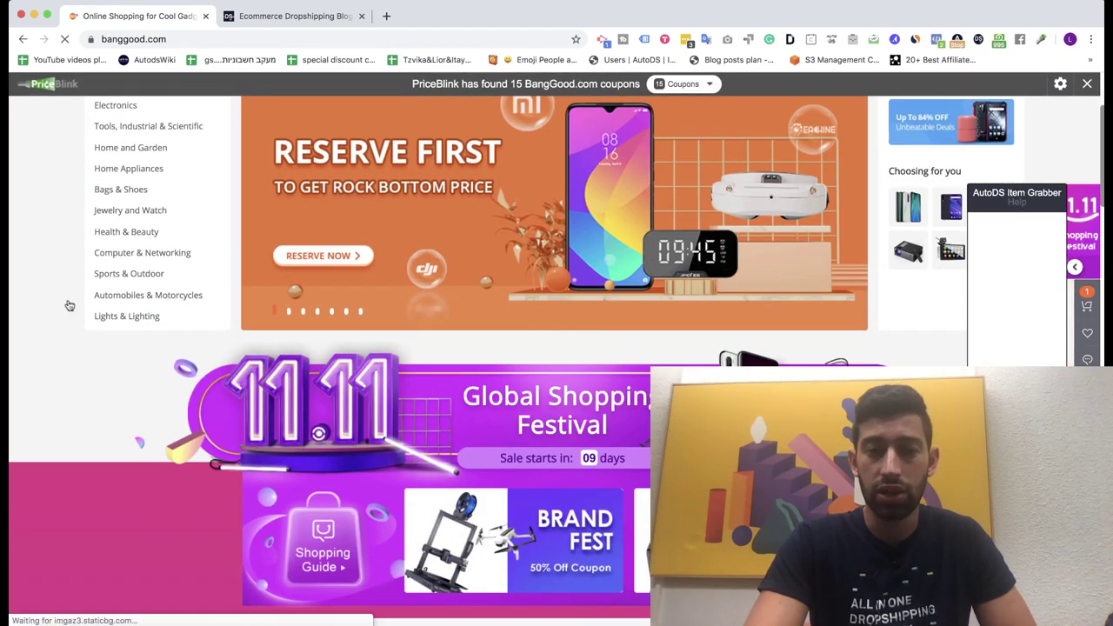
{"action": "mouse_move", "coordinate": [148, 249]}
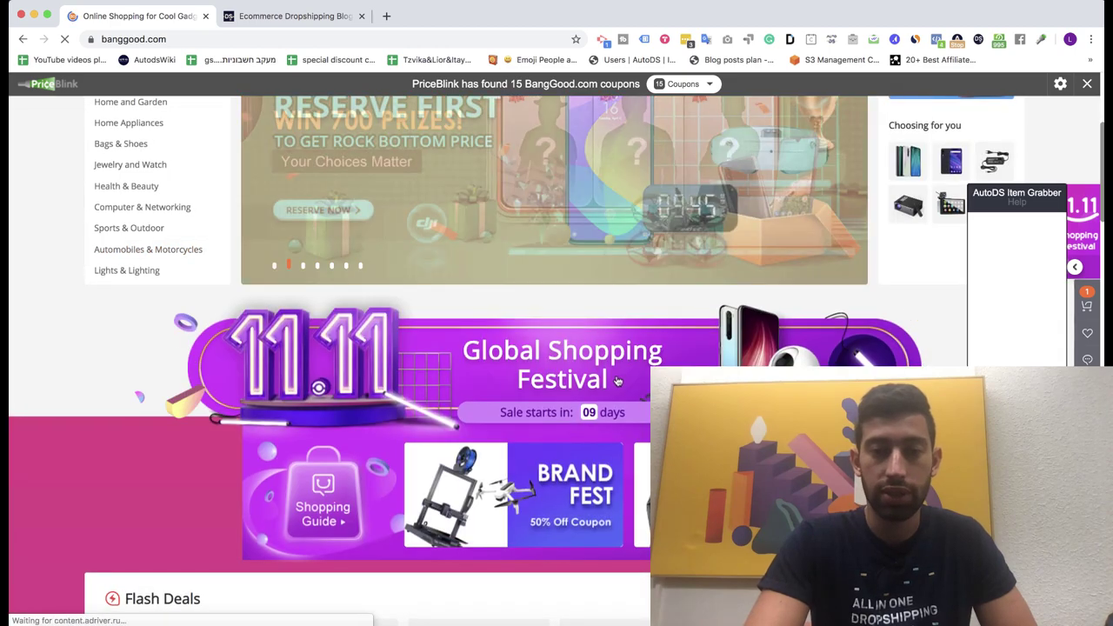
{"action": "left_click", "coordinate": [569, 372]}
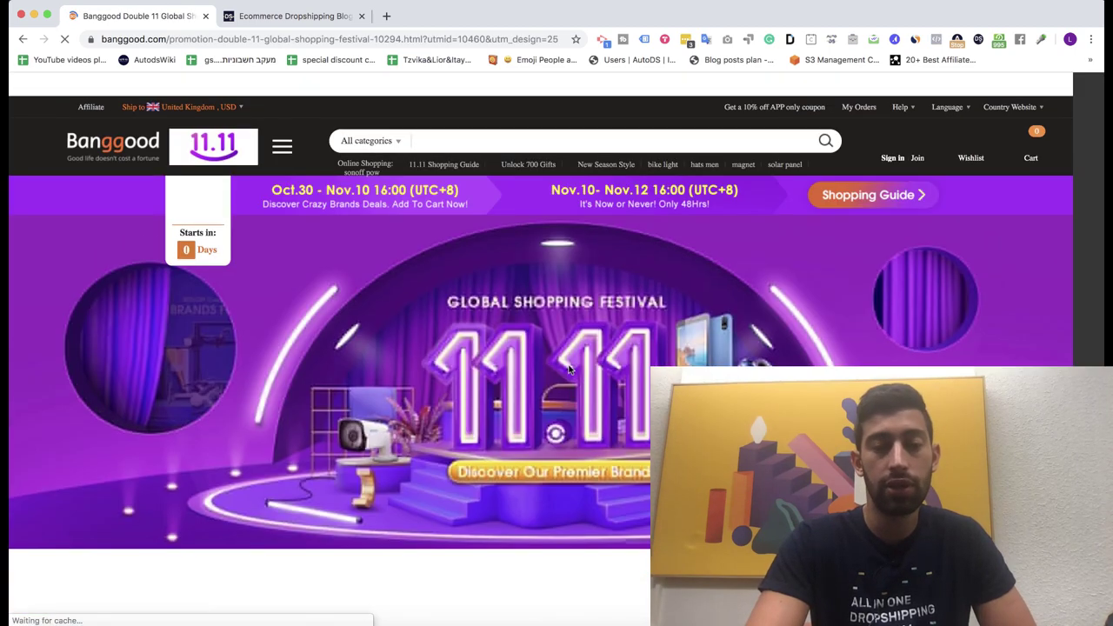
{"action": "scroll", "coordinate": [558, 369], "scroll_direction": "down", "scroll_amount": 2}
{"action": "scroll", "coordinate": [558, 370], "scroll_direction": "down", "scroll_amount": 15}
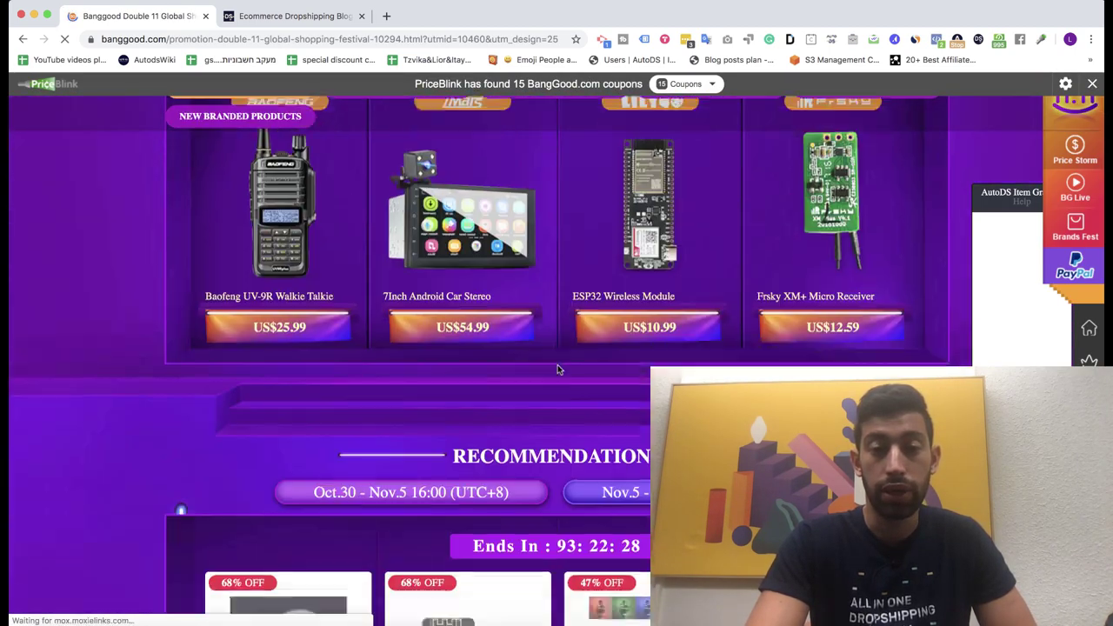
{"action": "scroll", "coordinate": [558, 370], "scroll_direction": "down", "scroll_amount": 10}
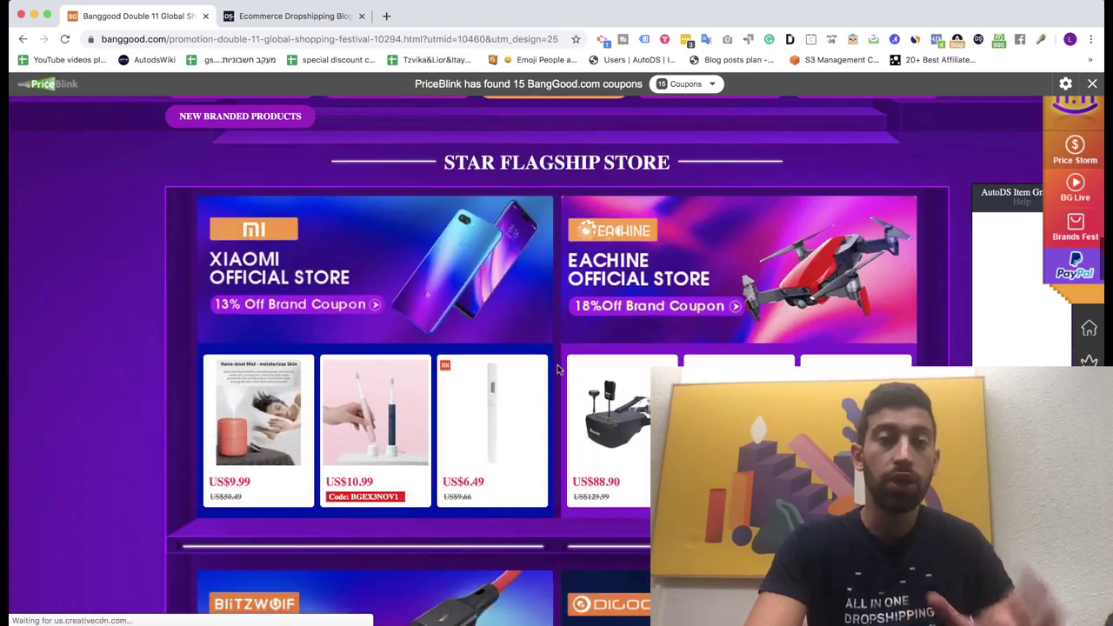
{"action": "scroll", "coordinate": [558, 370], "scroll_direction": "up", "scroll_amount": 20}
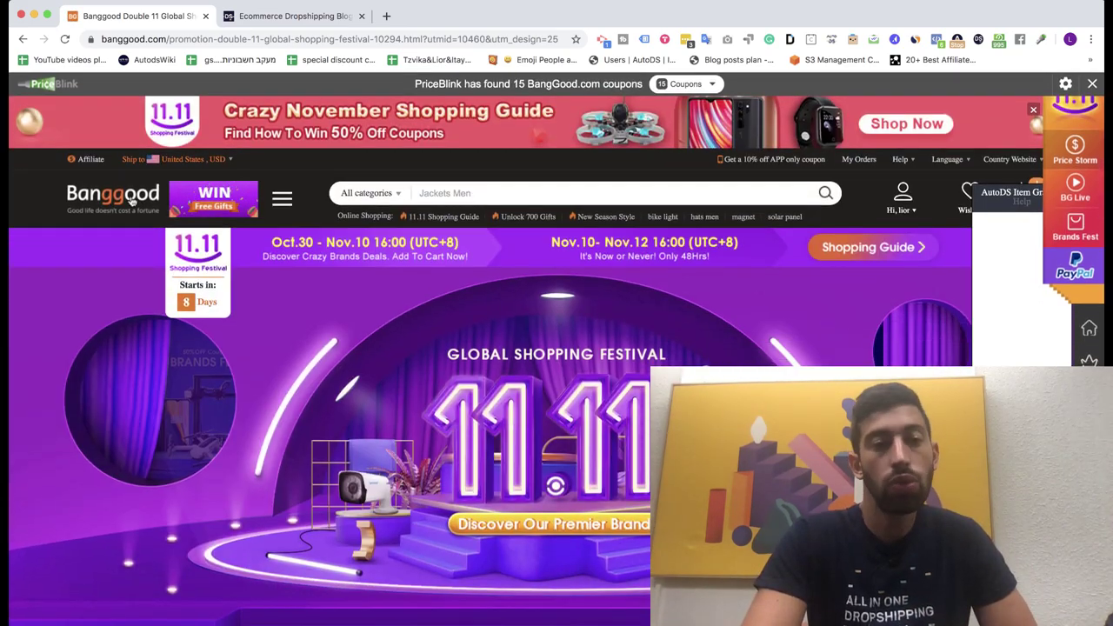
Return to Banggood's home page and search all categories for "watch"
{"action": "left_click", "coordinate": [131, 200]}
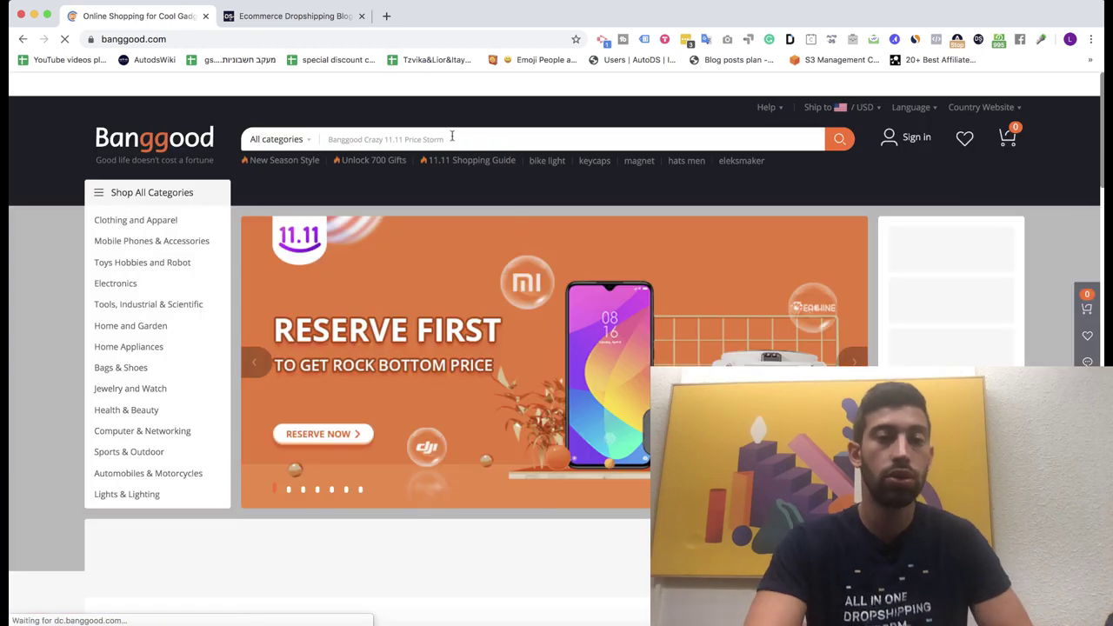
{"action": "left_click", "coordinate": [451, 140]}
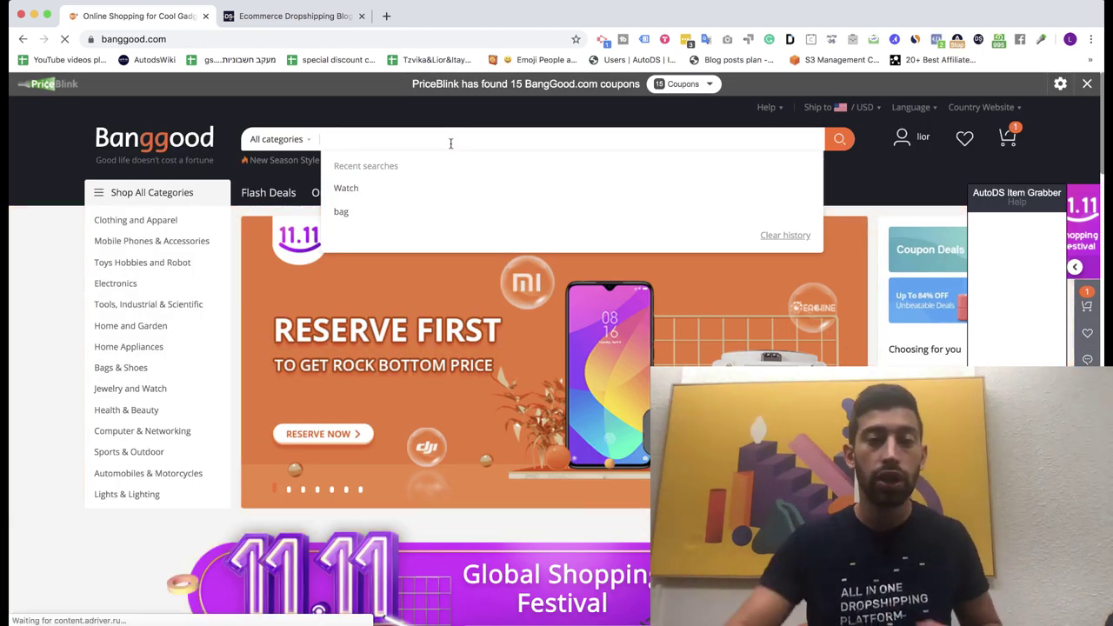
{"action": "left_click", "coordinate": [76, 175]}
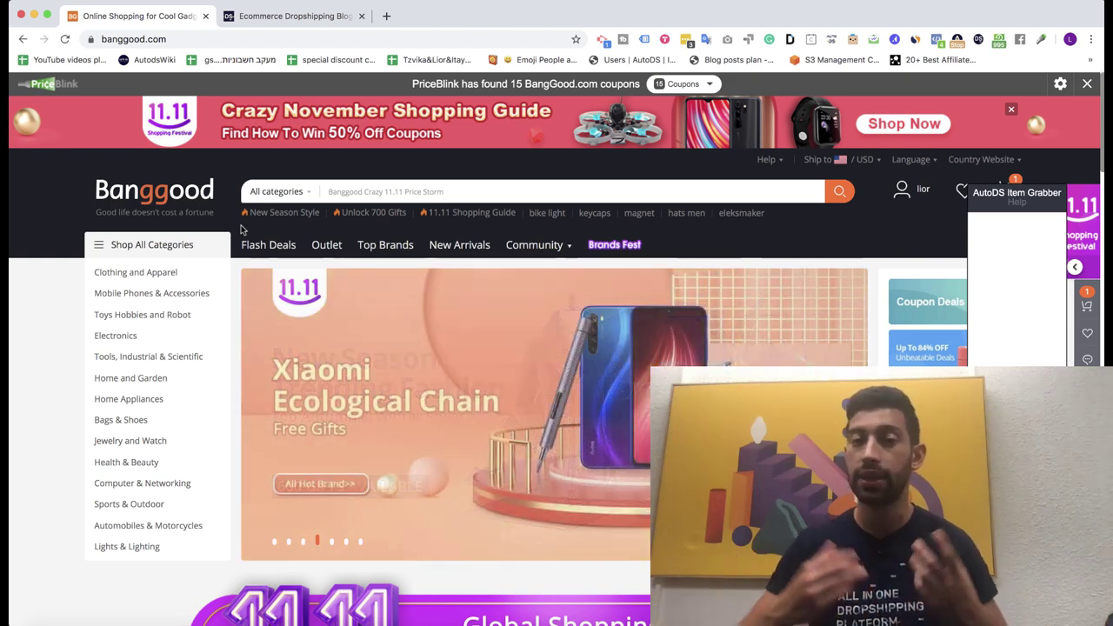
{"action": "left_click", "coordinate": [384, 192]}
{"action": "type", "text": "wa"}
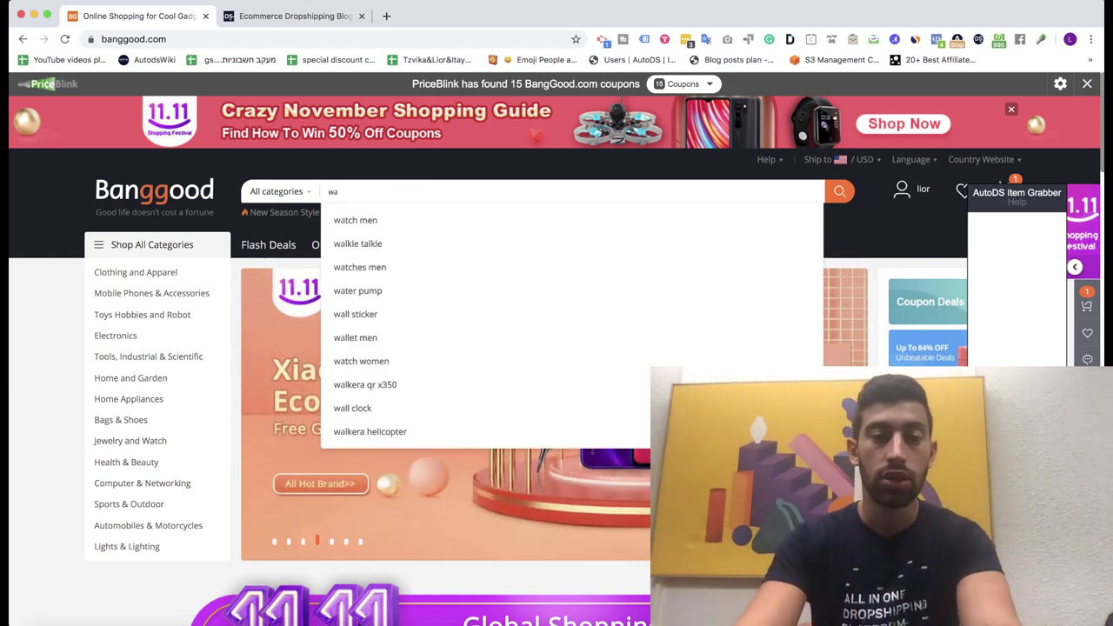
{"action": "key", "text": "BackSpace"}
{"action": "type", "text": "Watch"}
{"action": "key", "text": "Return"}
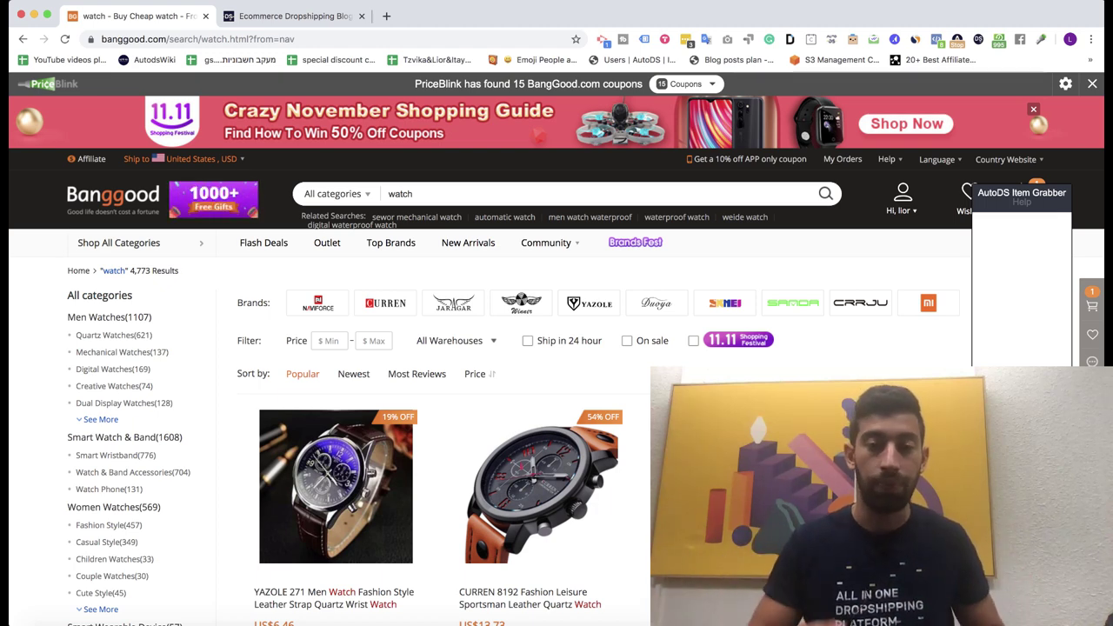
Sort the watch results by Most Reviews and filter them to 11.11 Shopping Festival items
{"action": "scroll", "coordinate": [456, 296], "scroll_direction": "down", "scroll_amount": 2}
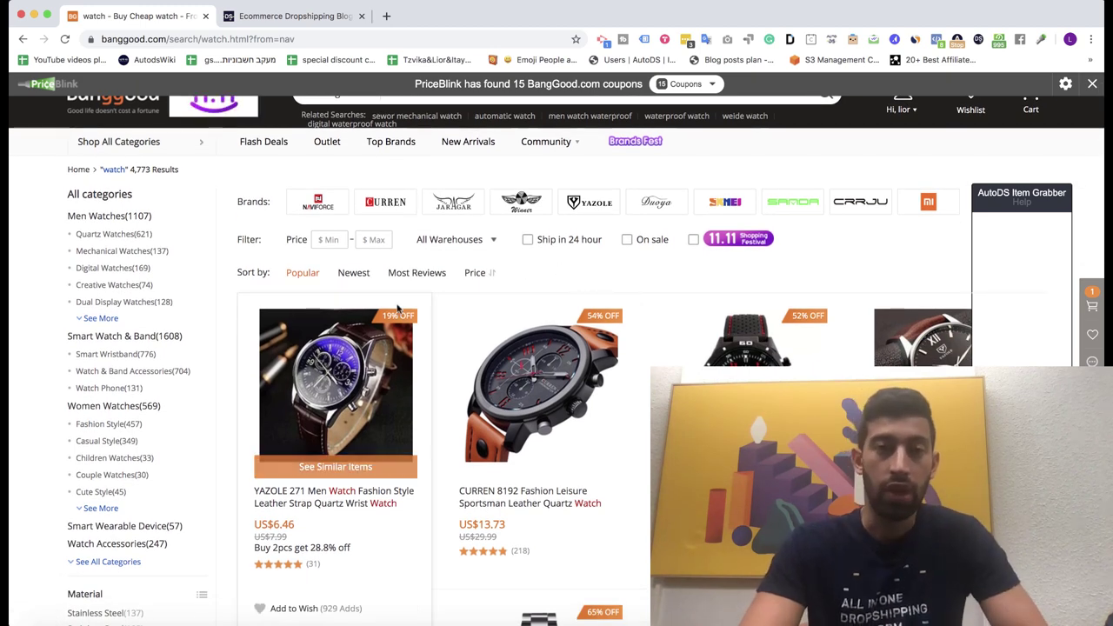
{"action": "left_click", "coordinate": [436, 280]}
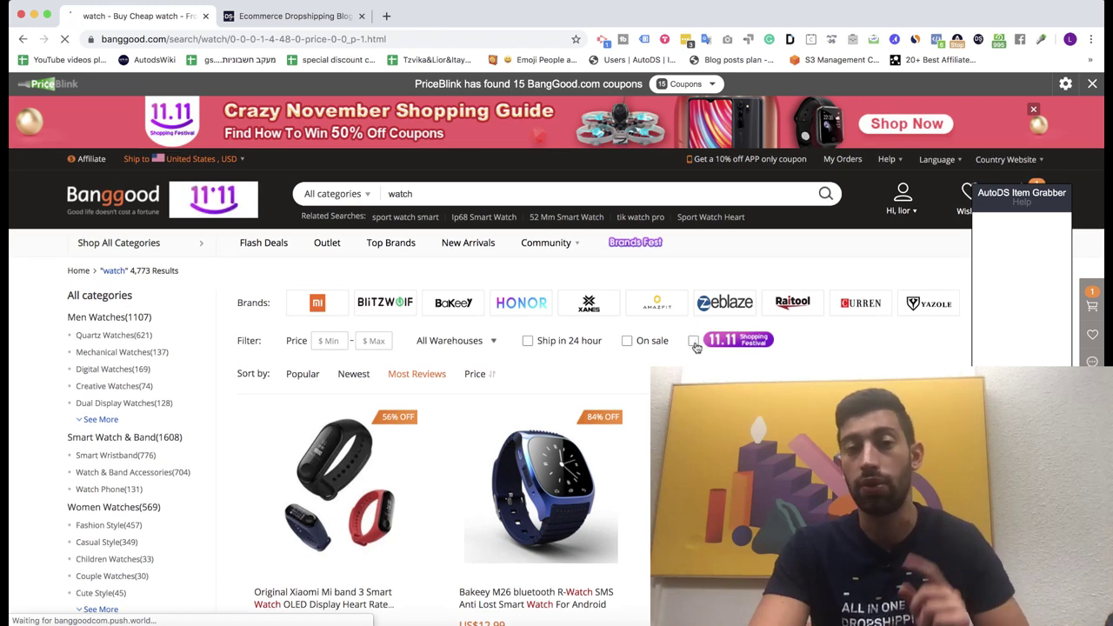
{"action": "left_click", "coordinate": [694, 342]}
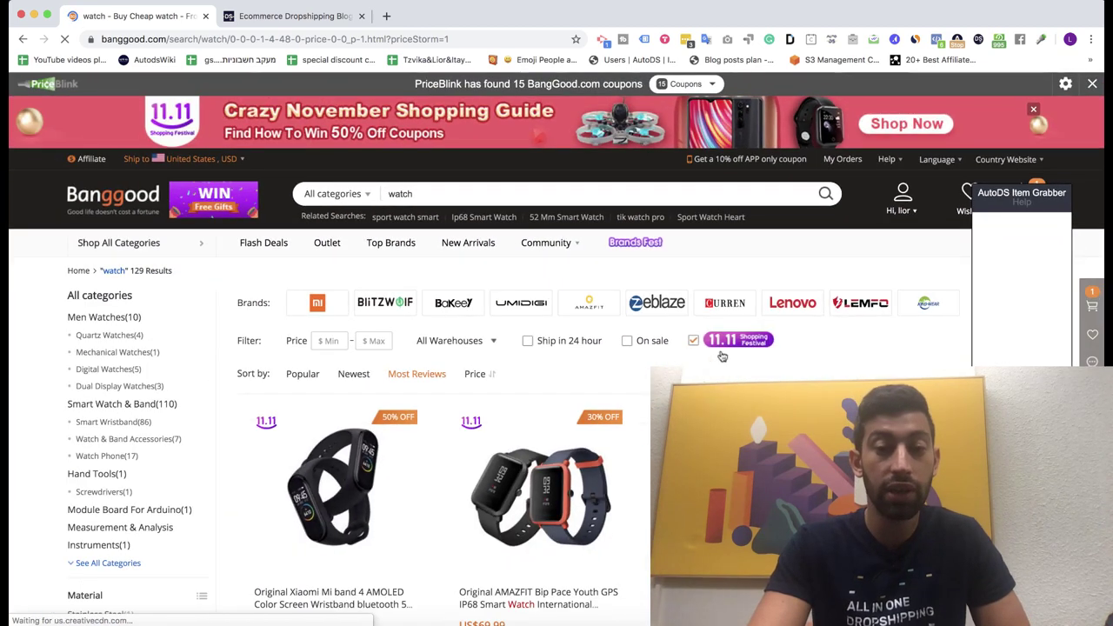
Examine the discounts, prices and review counts of the filtered watch listings, continuing to the second results page
{"action": "scroll", "coordinate": [722, 347], "scroll_direction": "down", "scroll_amount": 3}
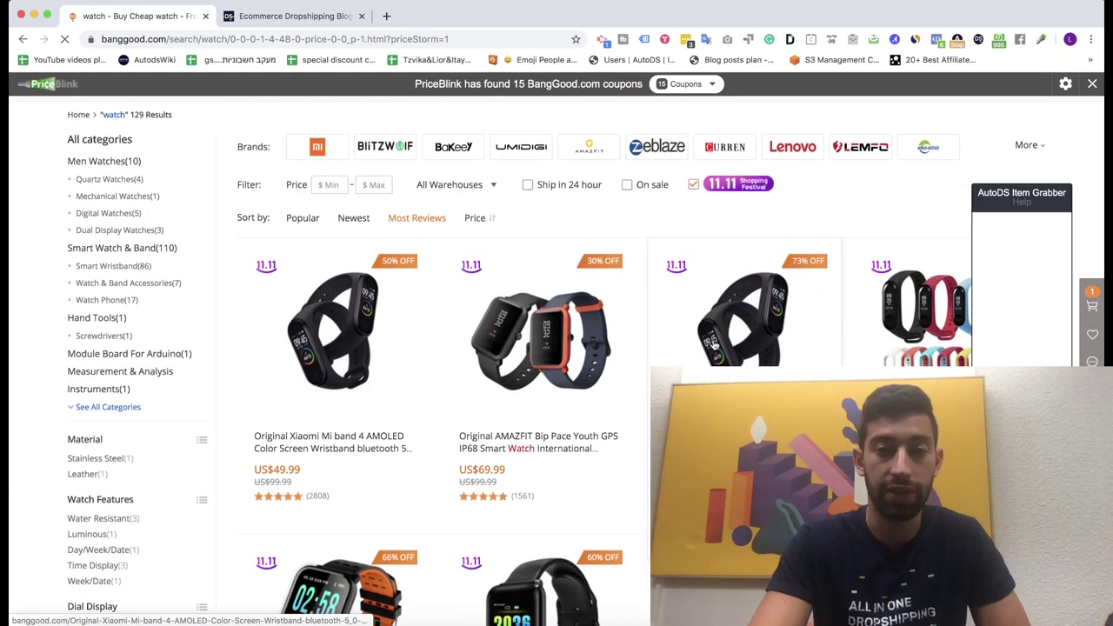
{"action": "scroll", "coordinate": [778, 308], "scroll_direction": "down", "scroll_amount": 3}
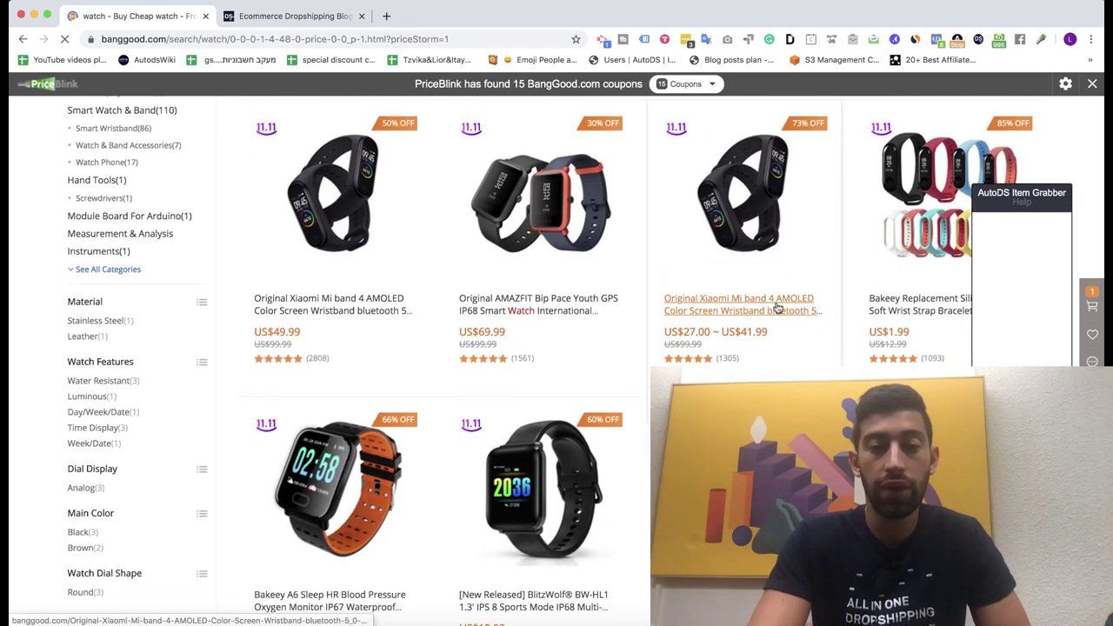
{"action": "scroll", "coordinate": [778, 308], "scroll_direction": "up", "scroll_amount": 5}
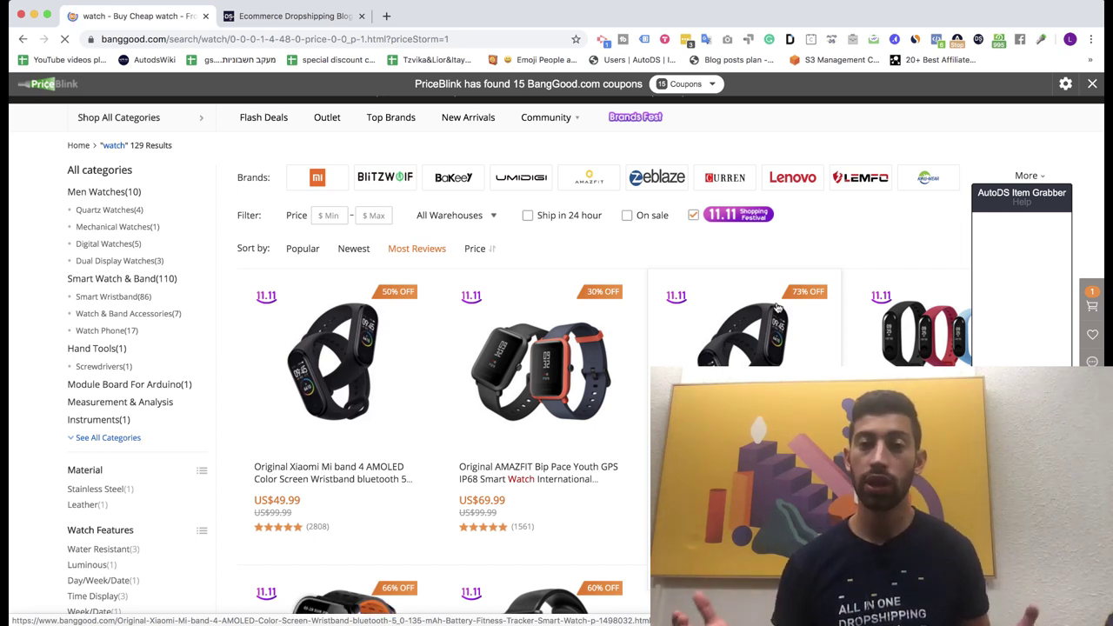
{"action": "scroll", "coordinate": [778, 306], "scroll_direction": "down", "scroll_amount": 3}
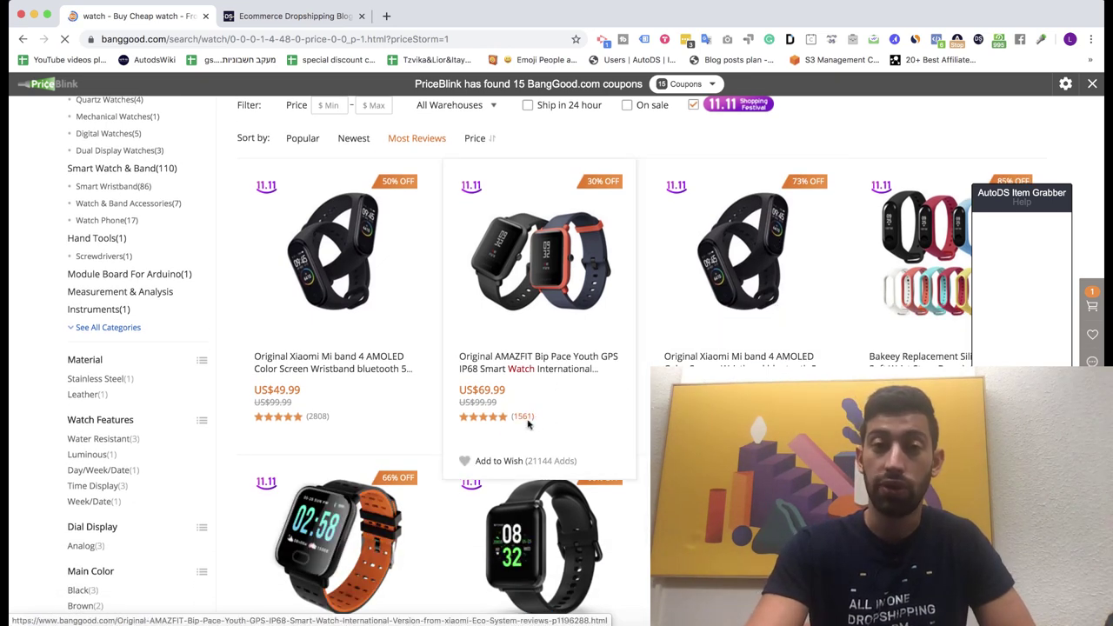
{"action": "scroll", "coordinate": [470, 360], "scroll_direction": "down", "scroll_amount": 5}
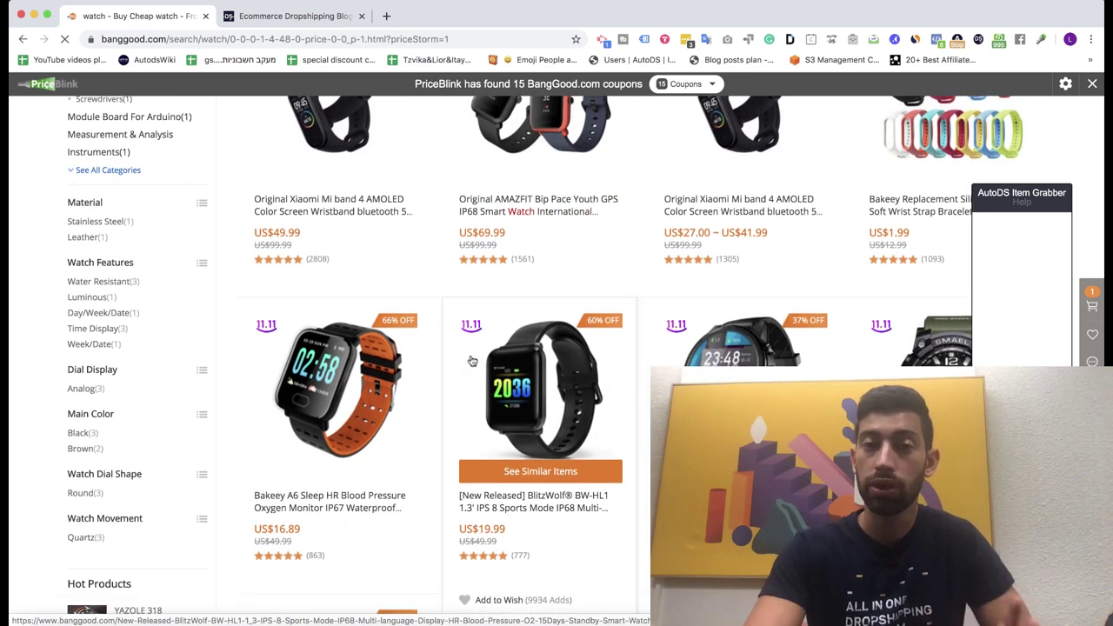
{"action": "scroll", "coordinate": [470, 356], "scroll_direction": "down", "scroll_amount": 2}
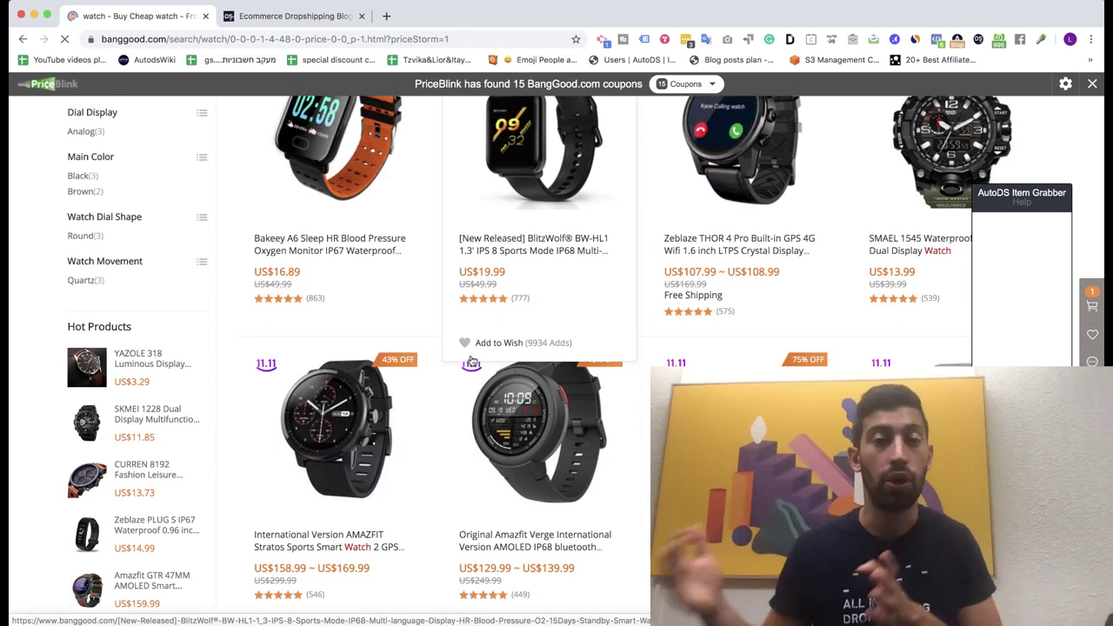
{"action": "scroll", "coordinate": [470, 360], "scroll_direction": "down", "scroll_amount": 15}
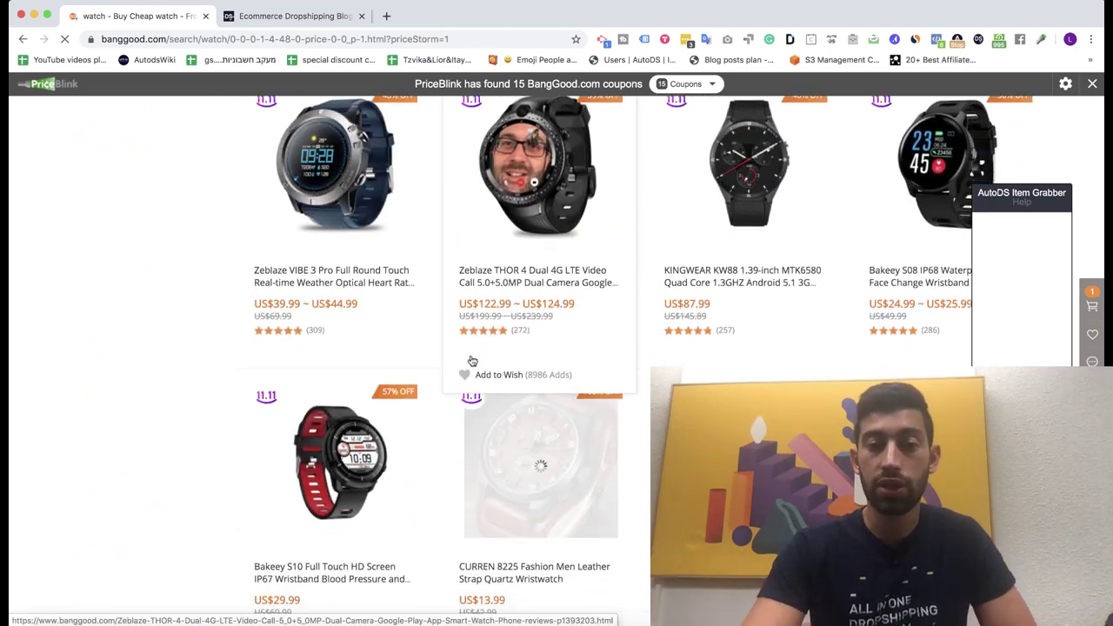
{"action": "scroll", "coordinate": [470, 360], "scroll_direction": "down", "scroll_amount": 6}
{"action": "scroll", "coordinate": [472, 360], "scroll_direction": "up", "scroll_amount": 3}
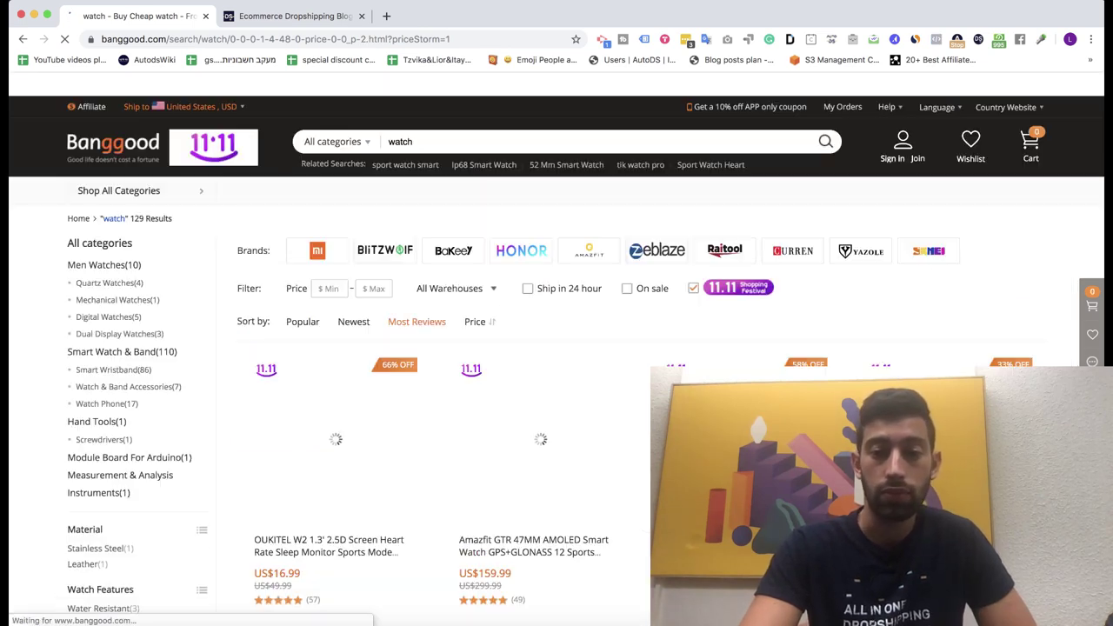
Look through the second page of filtered watch results to its last listings, checking discounts, star ratings and review counts
{"action": "scroll", "coordinate": [739, 279], "scroll_direction": "down", "scroll_amount": 5}
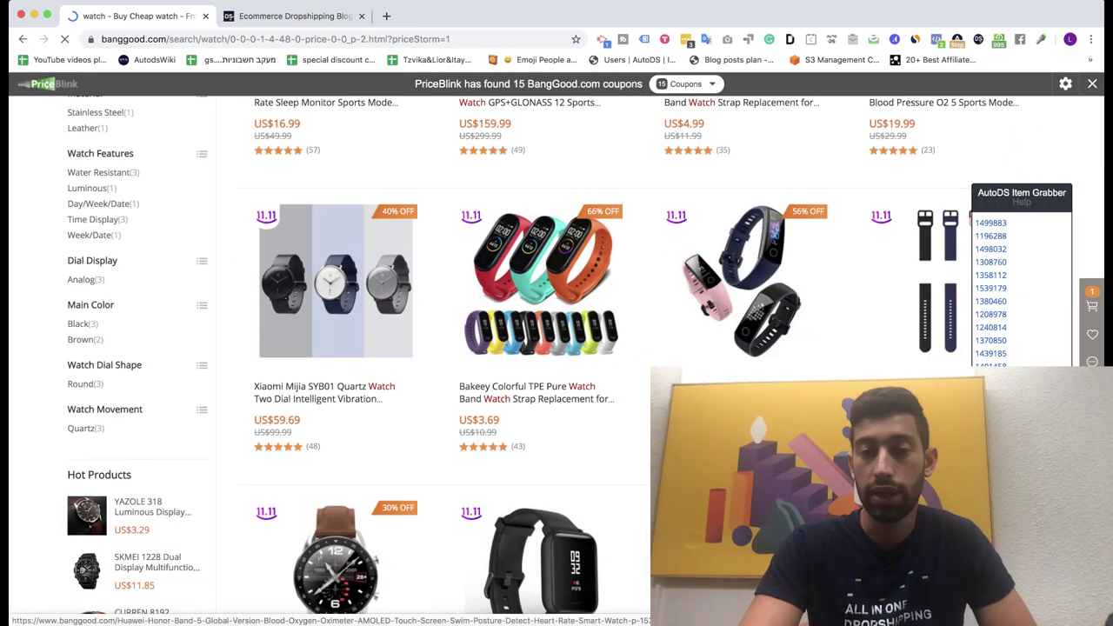
{"action": "scroll", "coordinate": [435, 347], "scroll_direction": "down", "scroll_amount": 15}
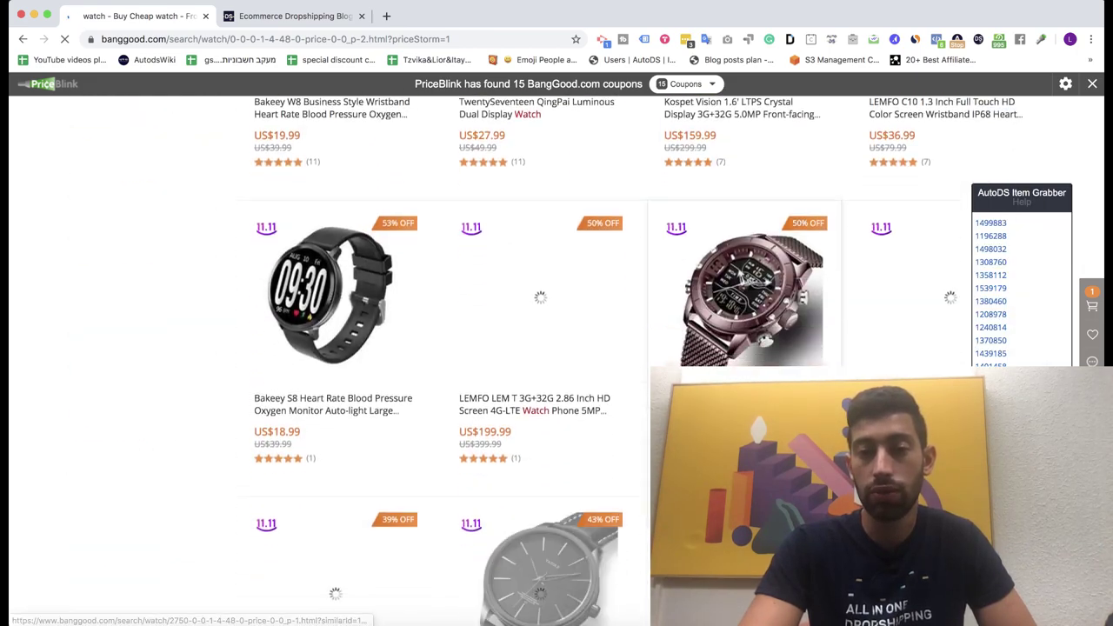
{"action": "scroll", "coordinate": [556, 348], "scroll_direction": "down", "scroll_amount": 15}
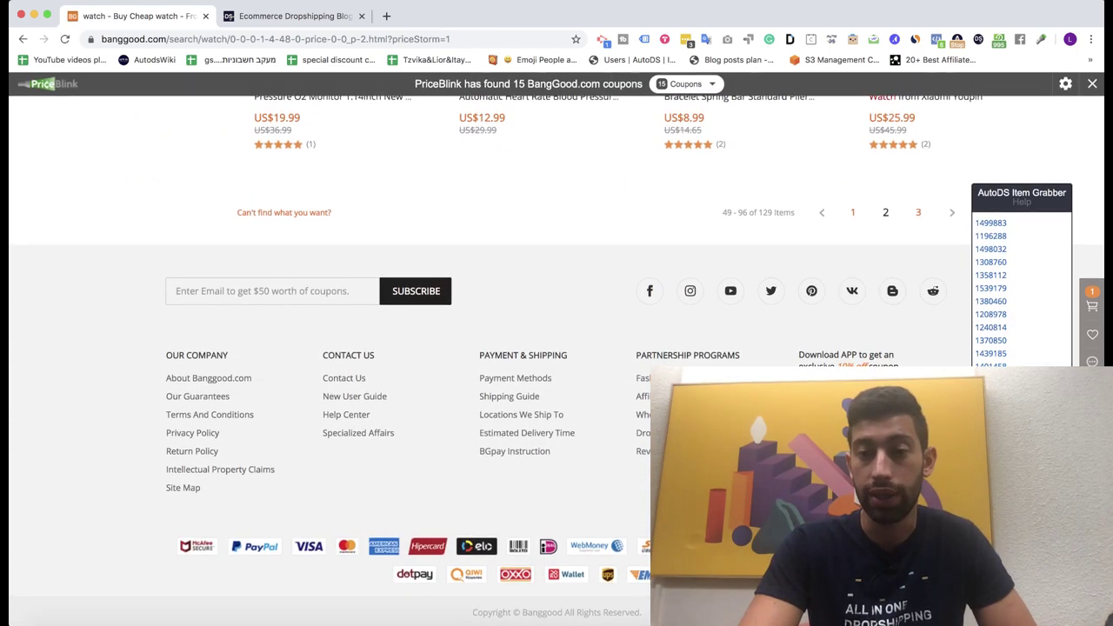
{"action": "scroll", "coordinate": [875, 336], "scroll_direction": "up", "scroll_amount": 3}
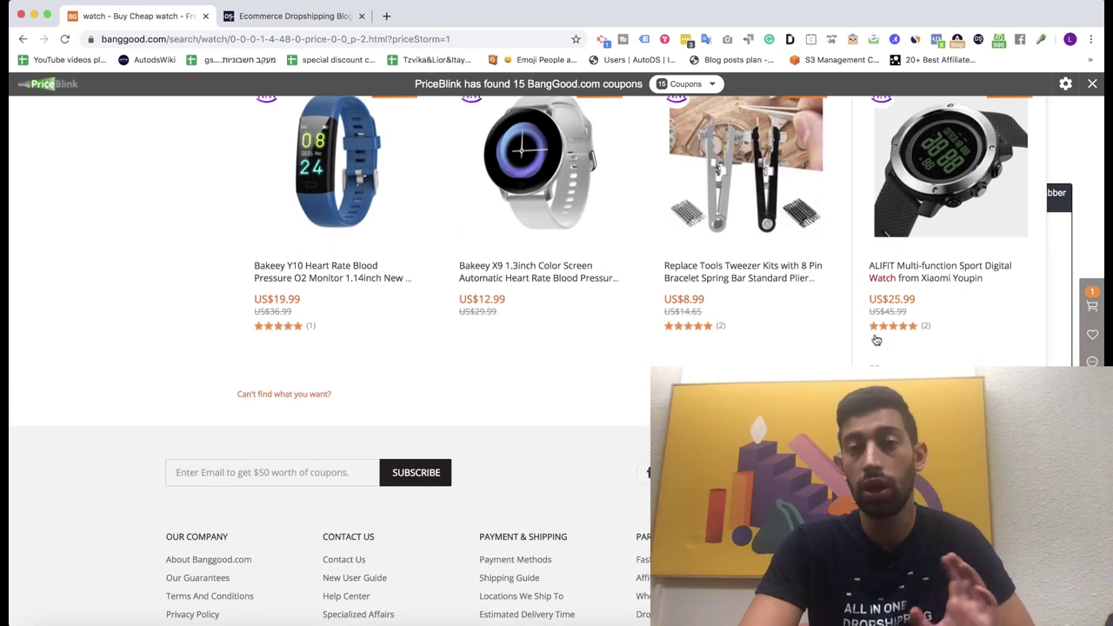
{"action": "scroll", "coordinate": [875, 340], "scroll_direction": "up", "scroll_amount": 1}
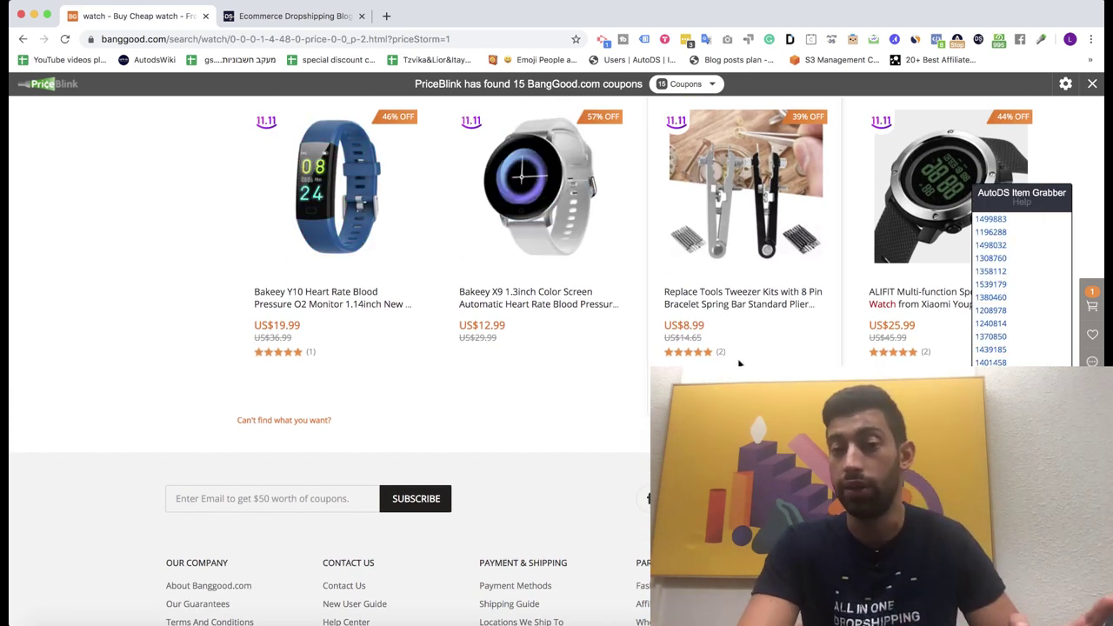
{"action": "left_click_drag", "start_coordinate": [740, 358], "coordinate": [659, 347]}
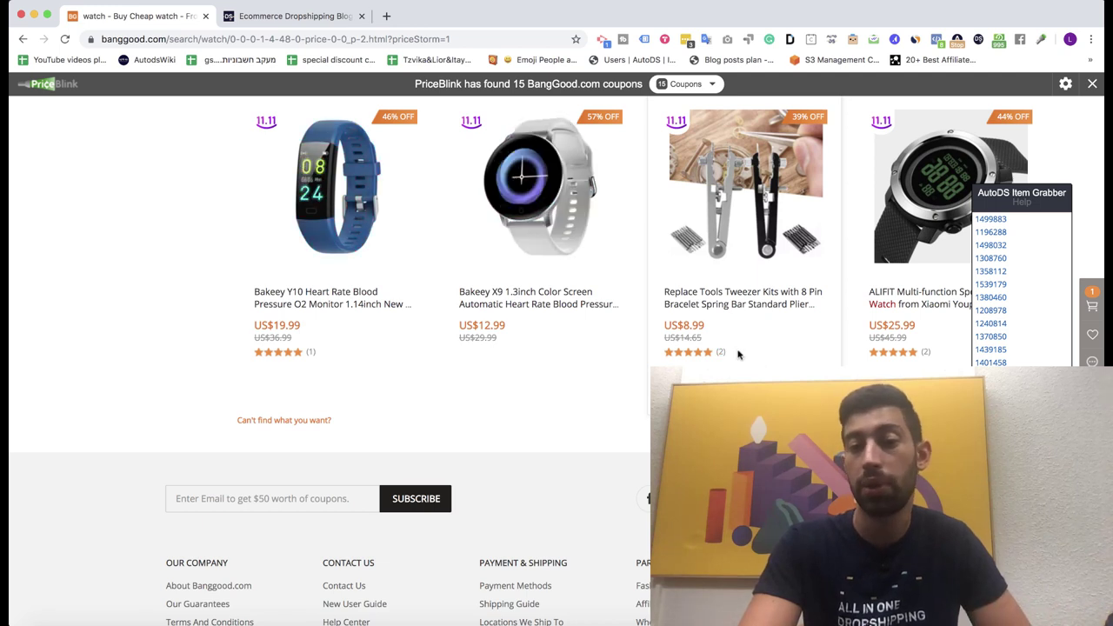
{"action": "left_click", "coordinate": [645, 356]}
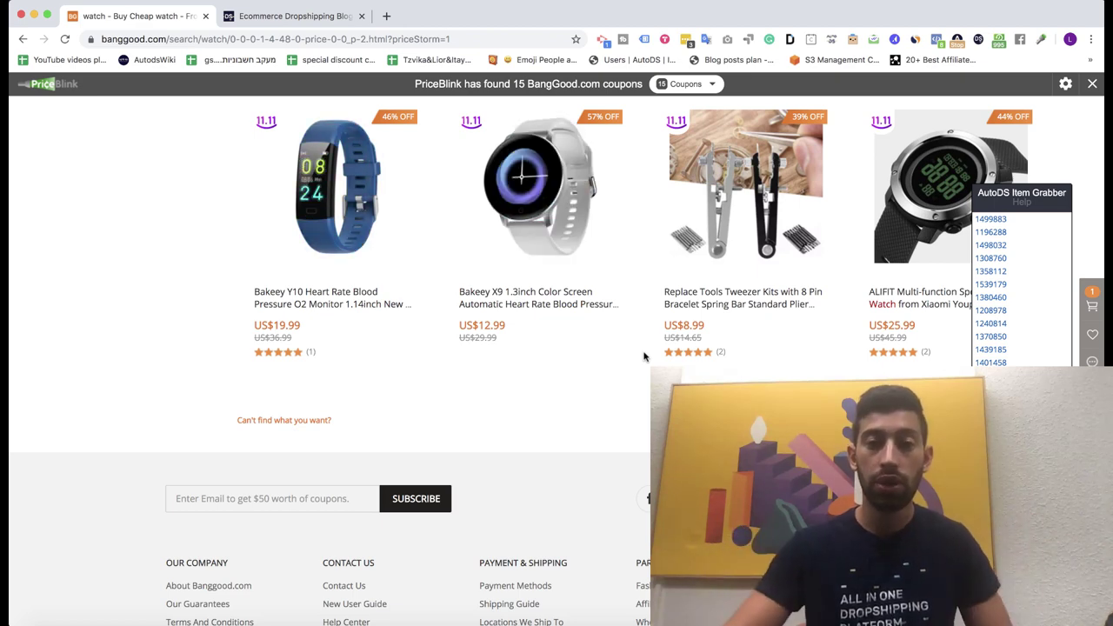
Select and copy all the product IDs collected in the AutoDS Item Grabber list
{"action": "scroll", "coordinate": [545, 358], "scroll_direction": "down", "scroll_amount": 2}
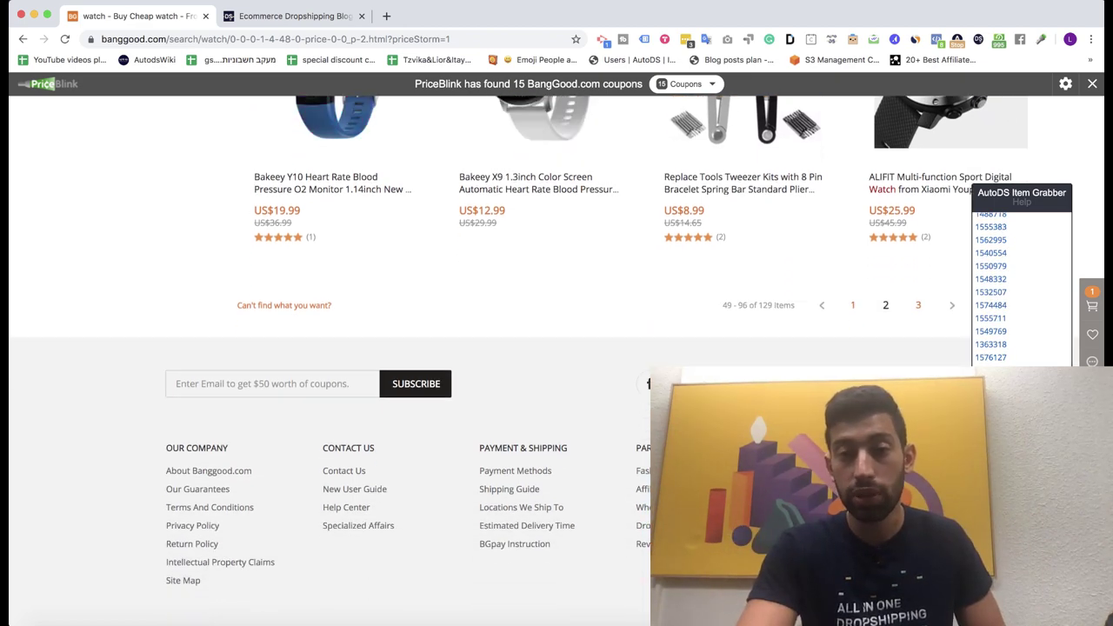
{"action": "left_click_drag", "start_coordinate": [991, 356], "coordinate": [982, 200]}
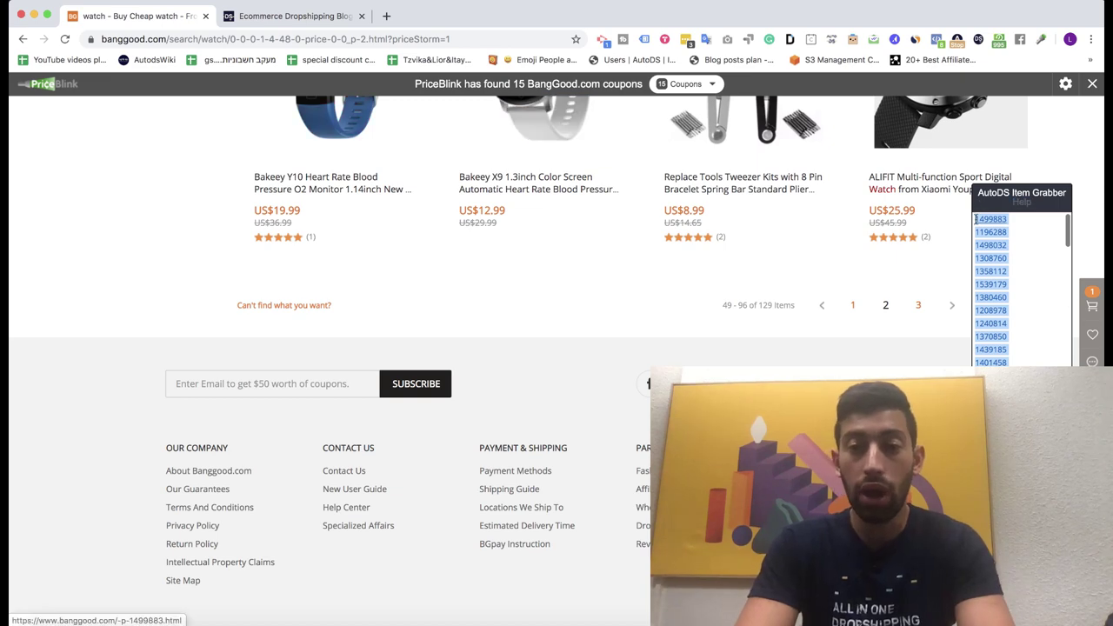
Open the AutoDS dashboard in a new browser tab and go to the Bulk Upload form of the uploader
{"action": "left_click", "coordinate": [340, 13]}
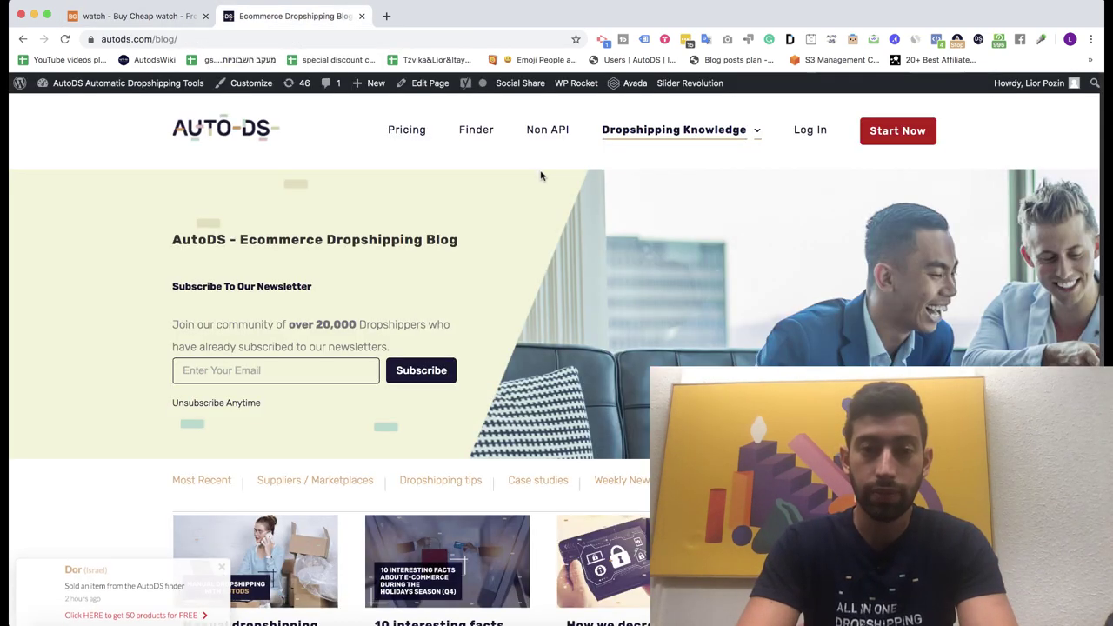
{"action": "key", "text": "super+t"}
{"action": "type", "text": "AUT"}
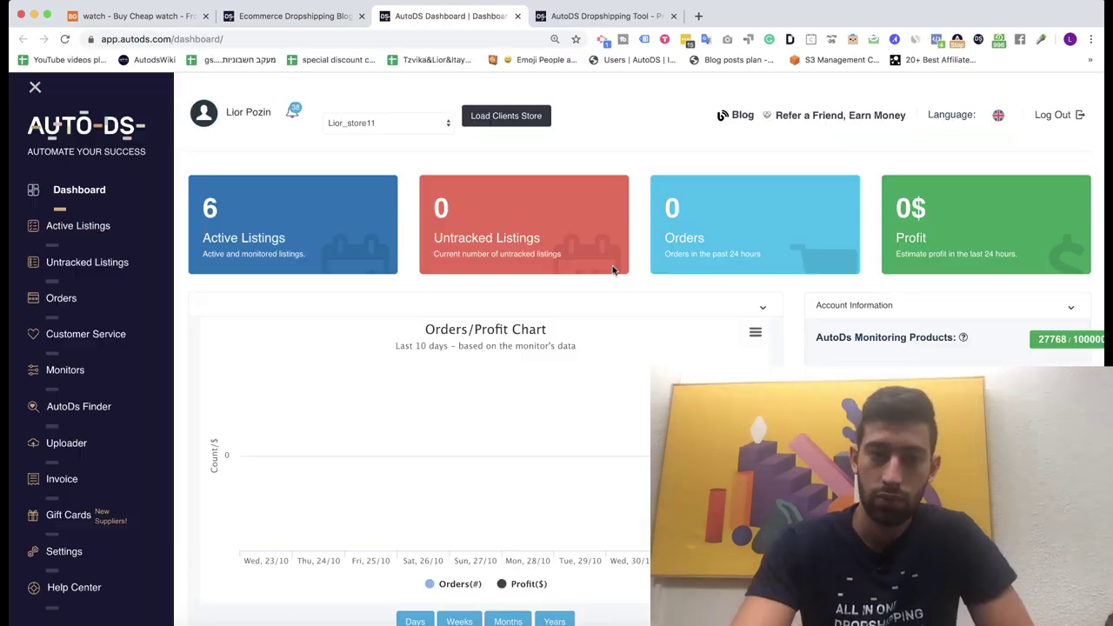
{"action": "scroll", "coordinate": [612, 270], "scroll_direction": "down", "scroll_amount": 1}
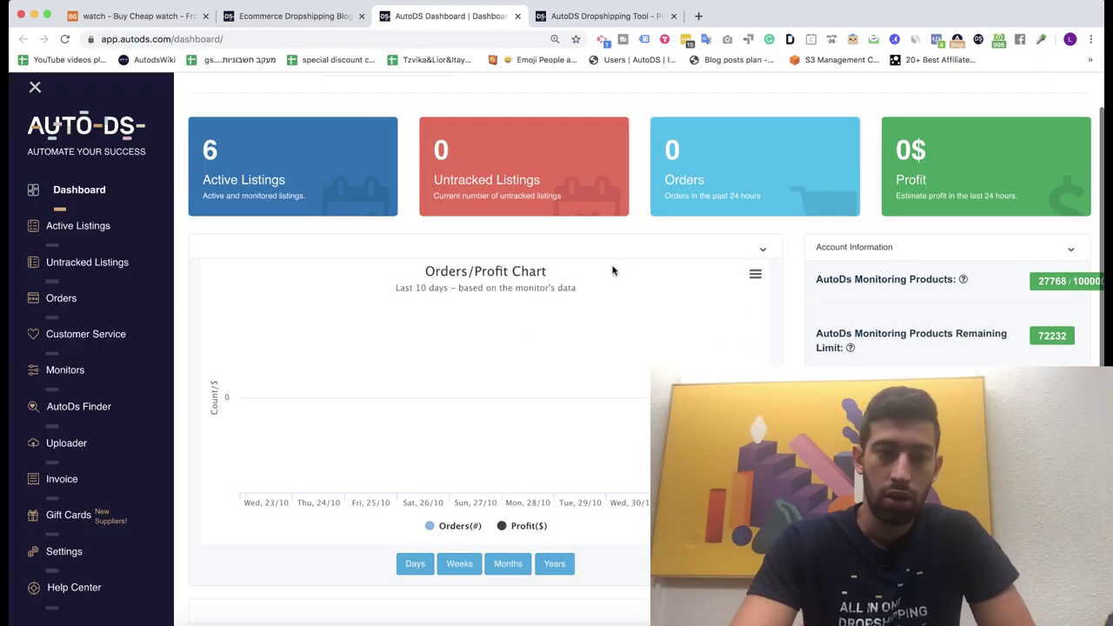
{"action": "left_click", "coordinate": [120, 450]}
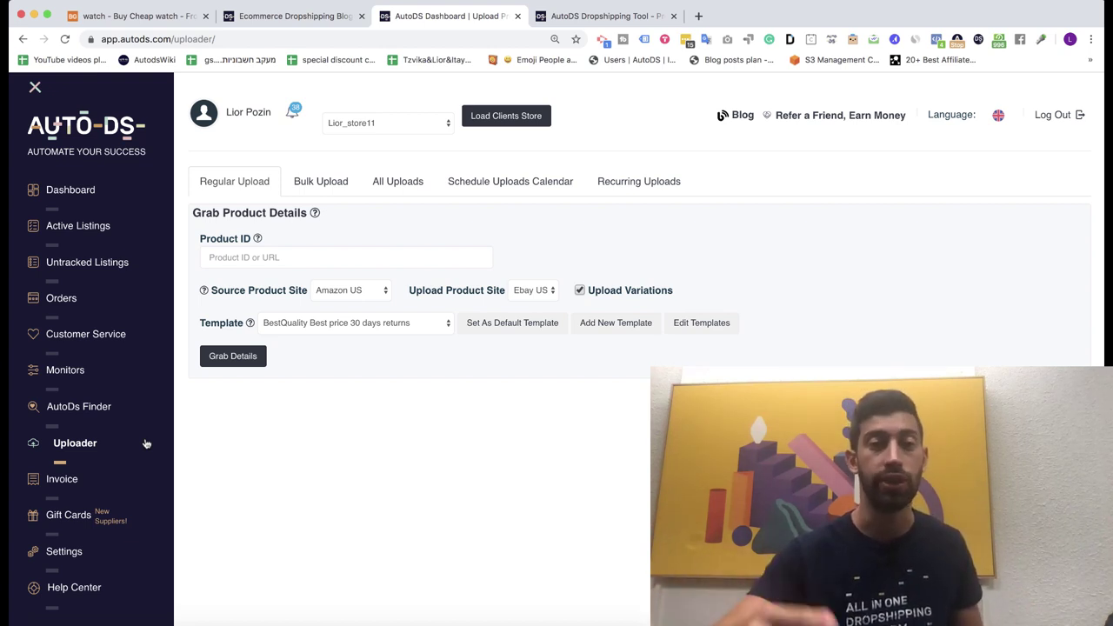
{"action": "left_click", "coordinate": [321, 187]}
{"action": "scroll", "coordinate": [377, 271], "scroll_direction": "down", "scroll_amount": 2}
{"action": "left_click", "coordinate": [342, 184]}
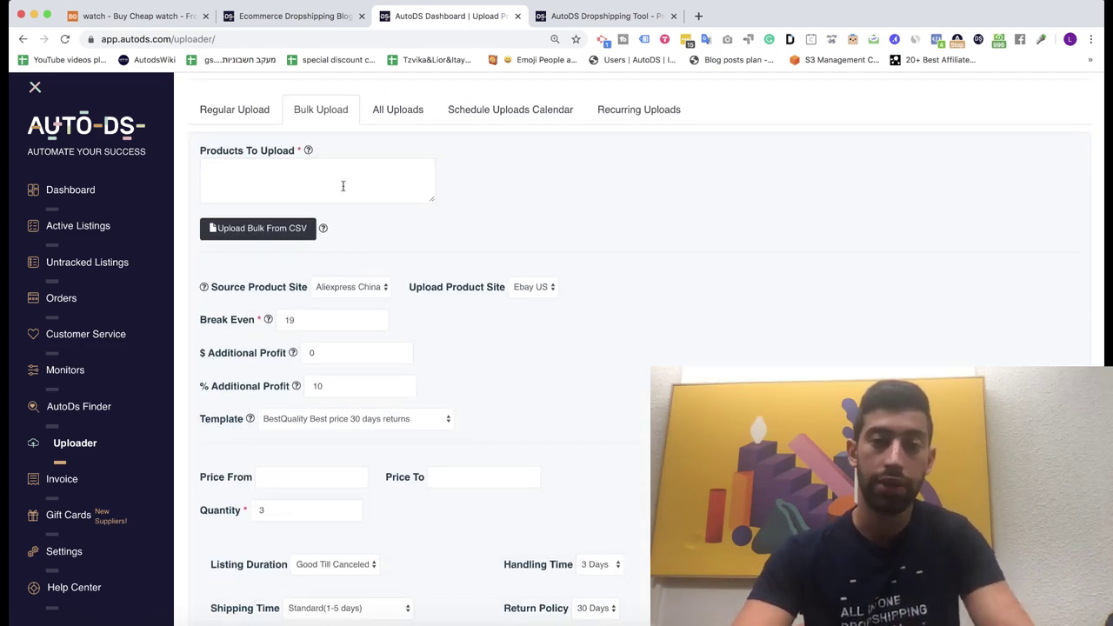
Recheck the Item Grabber's list on Banggood and paste its product IDs into Products To Upload in AutoDS
{"action": "key", "text": "super+1"}
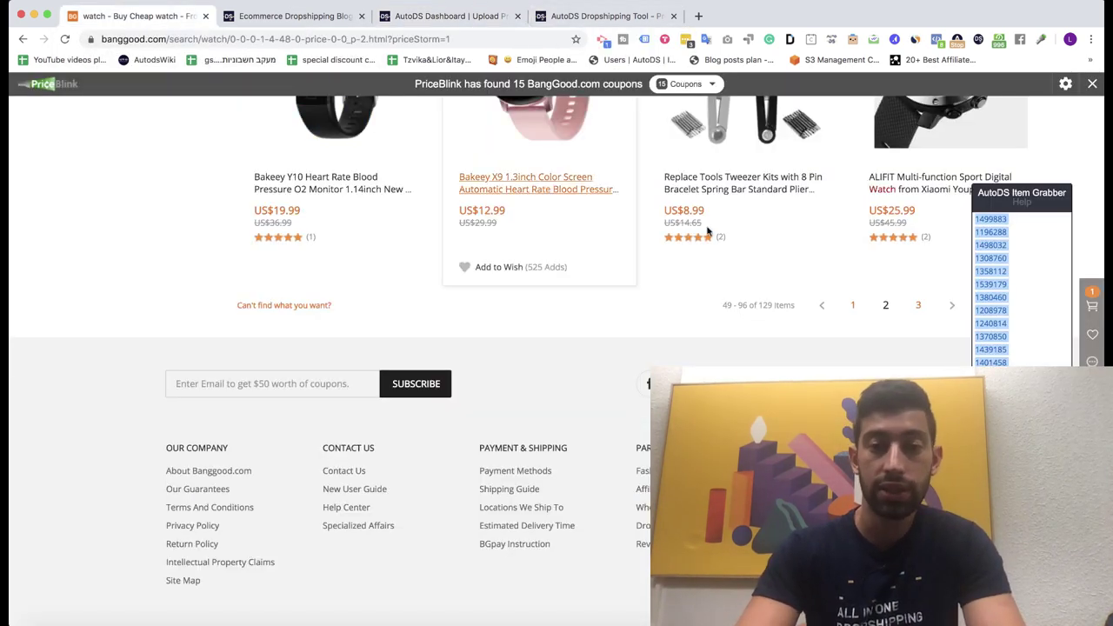
{"action": "scroll", "coordinate": [1008, 357], "scroll_direction": "down", "scroll_amount": 10}
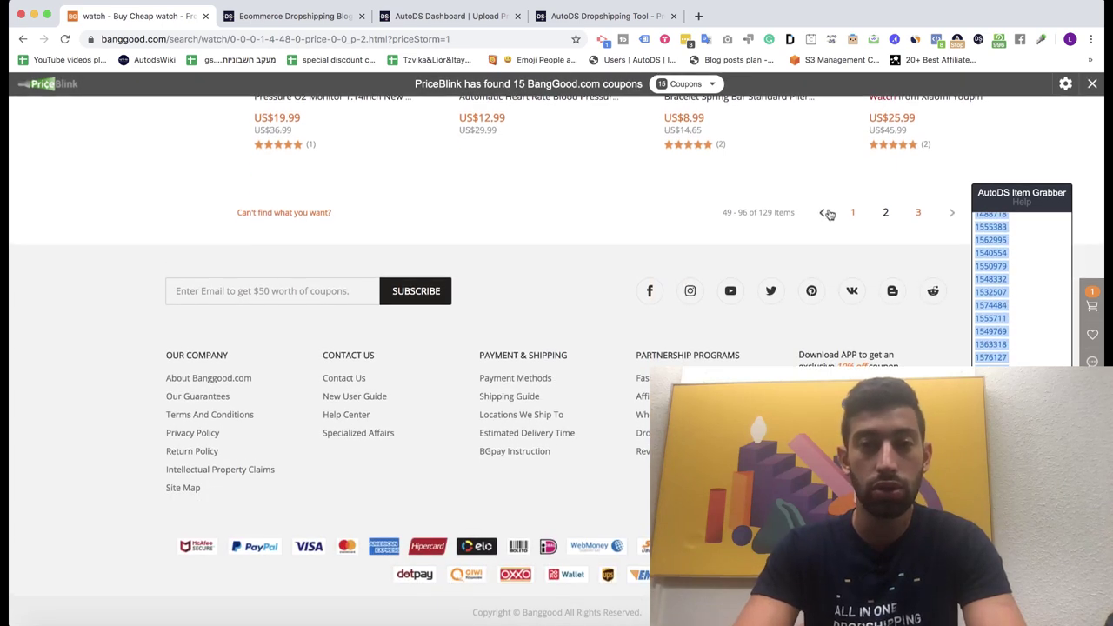
{"action": "left_click", "coordinate": [448, 16]}
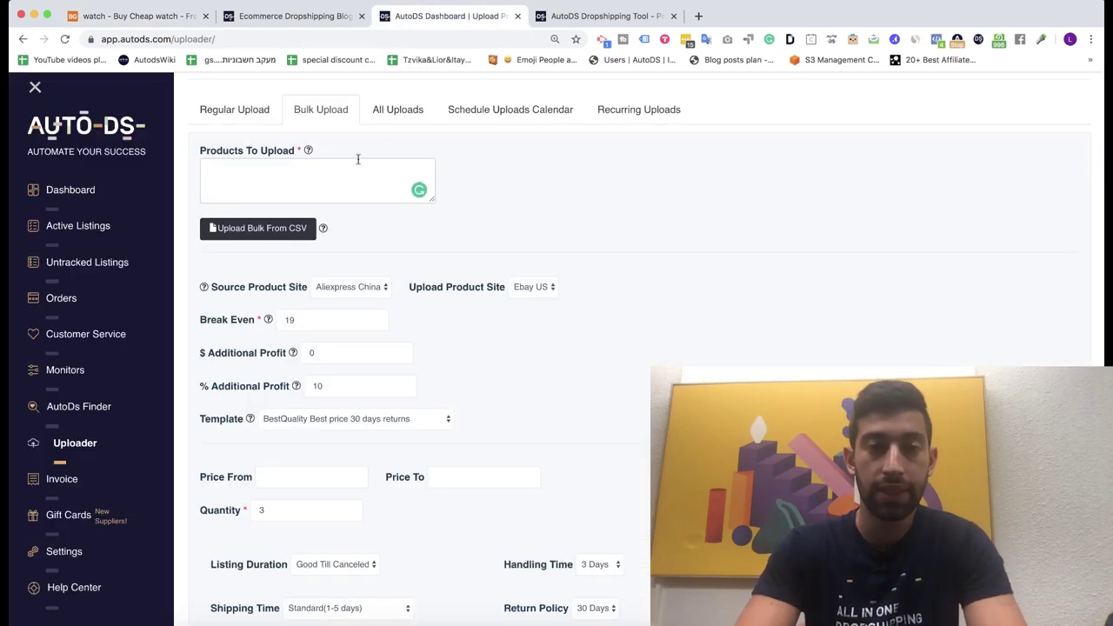
Set the source product site to BangGood and the source product warehouse to China
{"action": "scroll", "coordinate": [369, 263], "scroll_direction": "down", "scroll_amount": 2}
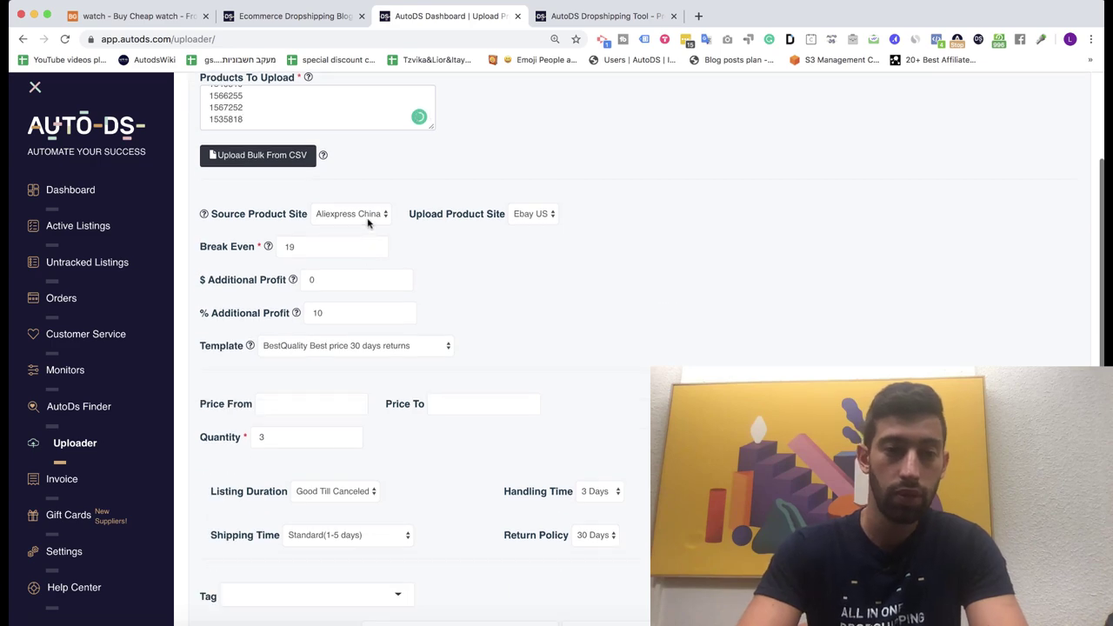
{"action": "left_click", "coordinate": [368, 222]}
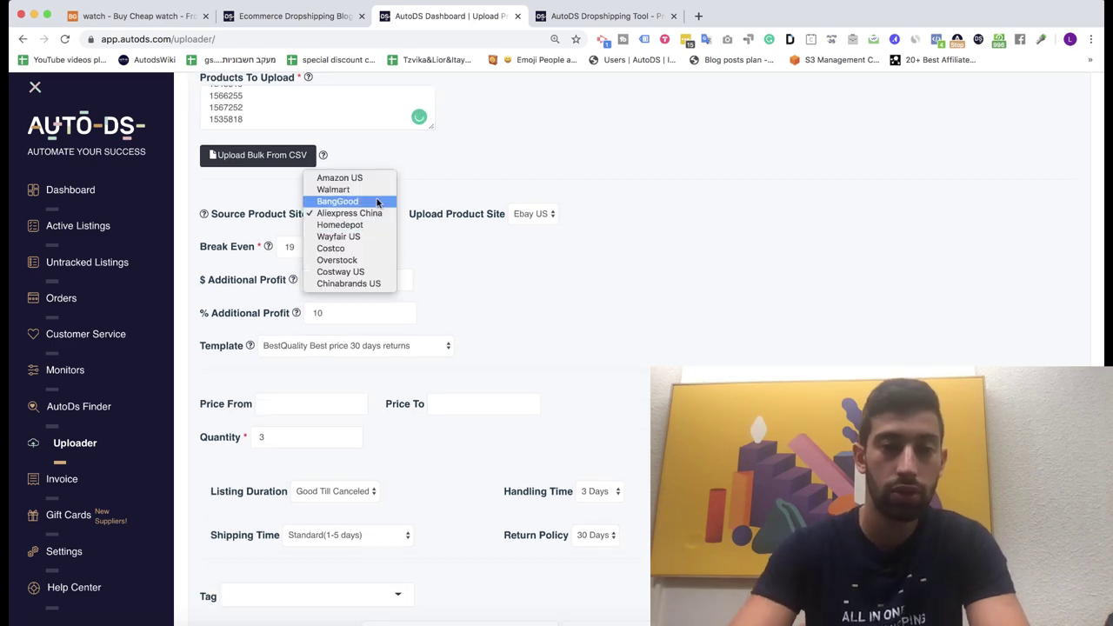
{"action": "left_click", "coordinate": [344, 200]}
{"action": "scroll", "coordinate": [593, 233], "scroll_direction": "down", "scroll_amount": 2}
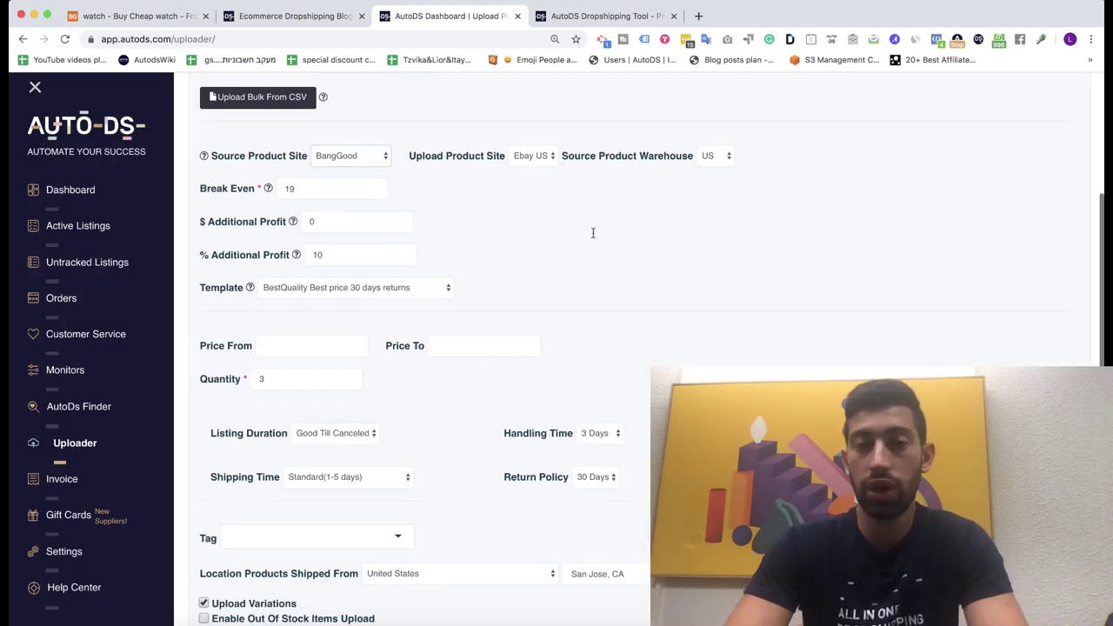
{"action": "left_click", "coordinate": [700, 155]}
{"action": "left_click", "coordinate": [726, 168]}
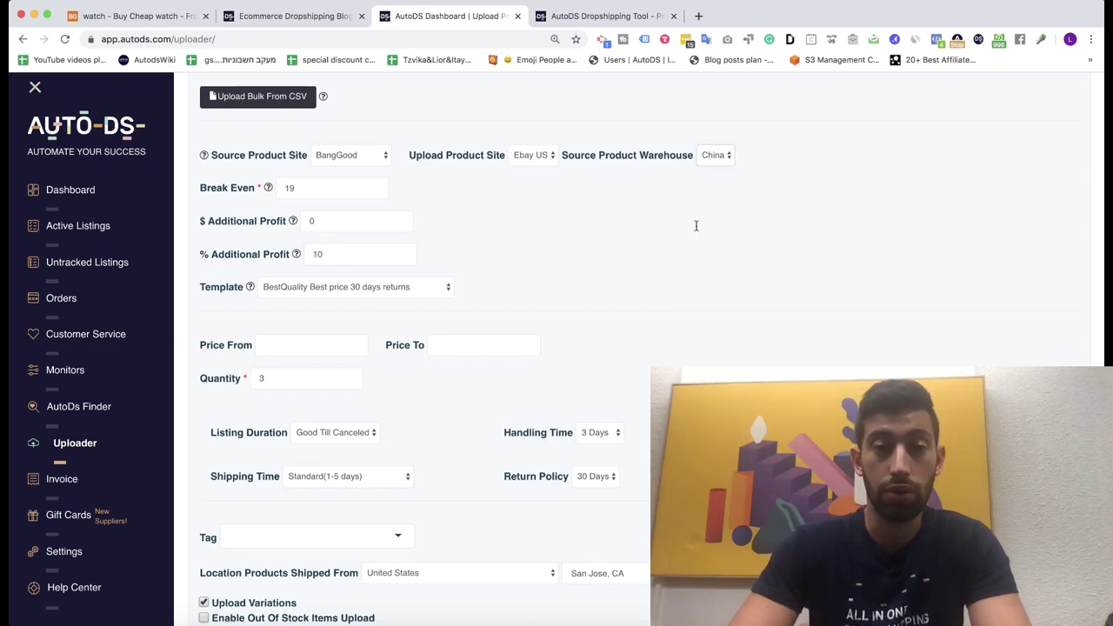
Apply the China Great Wall 30 Days template to the bulk upload and choose Good Till Canceled as the listing duration
{"action": "scroll", "coordinate": [696, 224], "scroll_direction": "down", "scroll_amount": 5}
{"action": "left_click", "coordinate": [338, 133]}
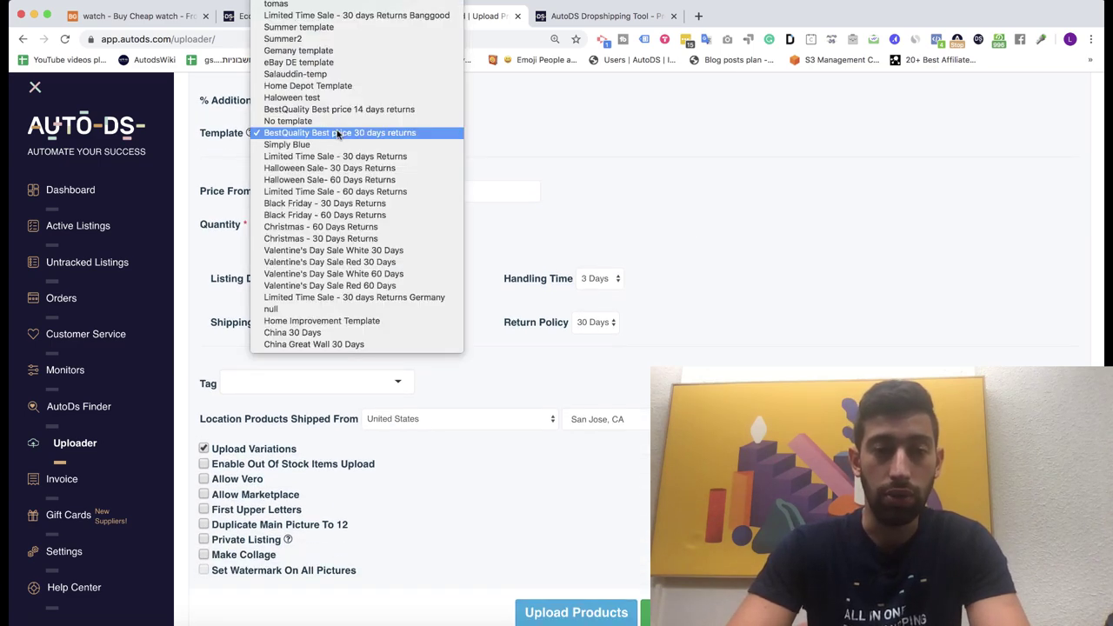
{"action": "left_click", "coordinate": [324, 344]}
{"action": "scroll", "coordinate": [499, 374], "scroll_direction": "down", "scroll_amount": 1}
{"action": "left_click", "coordinate": [340, 252]}
{"action": "left_click", "coordinate": [353, 275]}
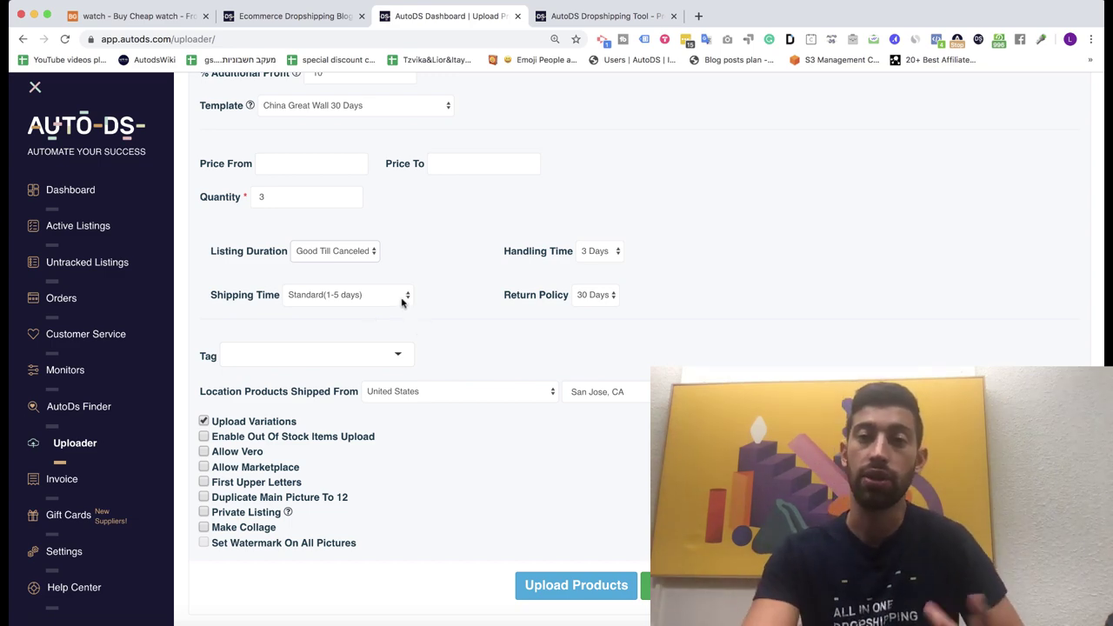
Set the country the products are shipped from to China and look over the bulk upload form
{"action": "left_click", "coordinate": [406, 393]}
{"action": "key", "text": "i"}
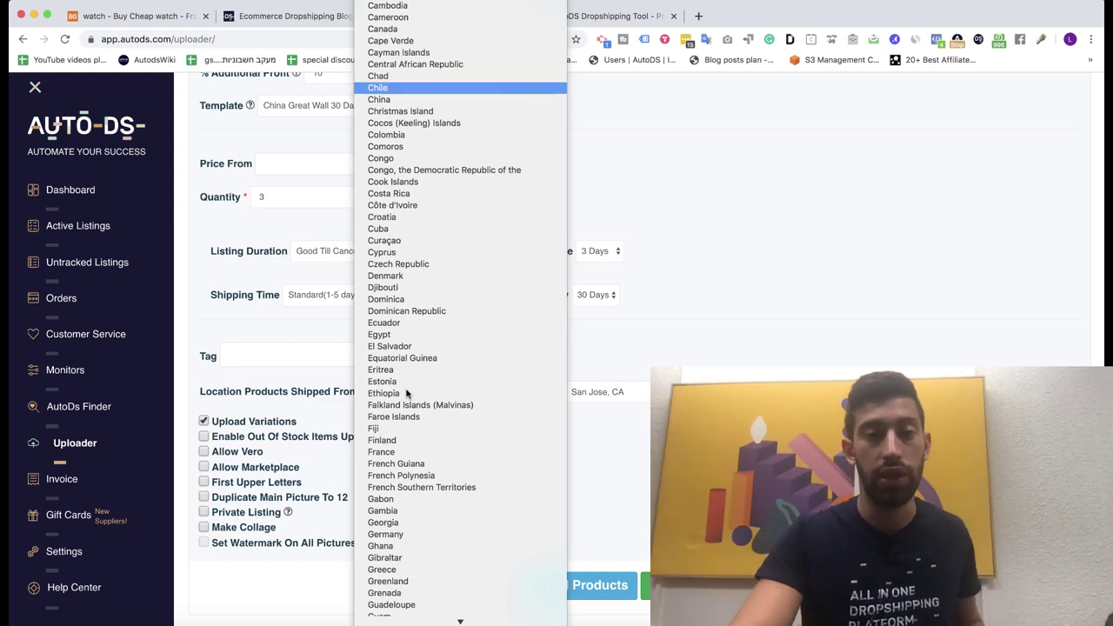
{"action": "key", "text": "n"}
{"action": "key", "text": "Return"}
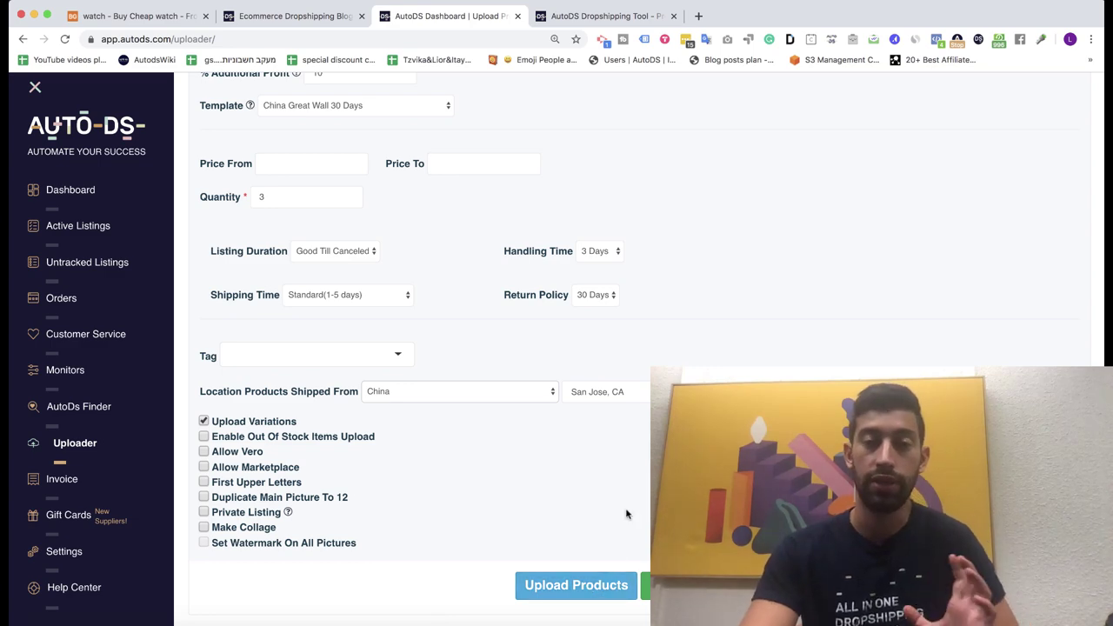
{"action": "scroll", "coordinate": [626, 513], "scroll_direction": "up", "scroll_amount": 10}
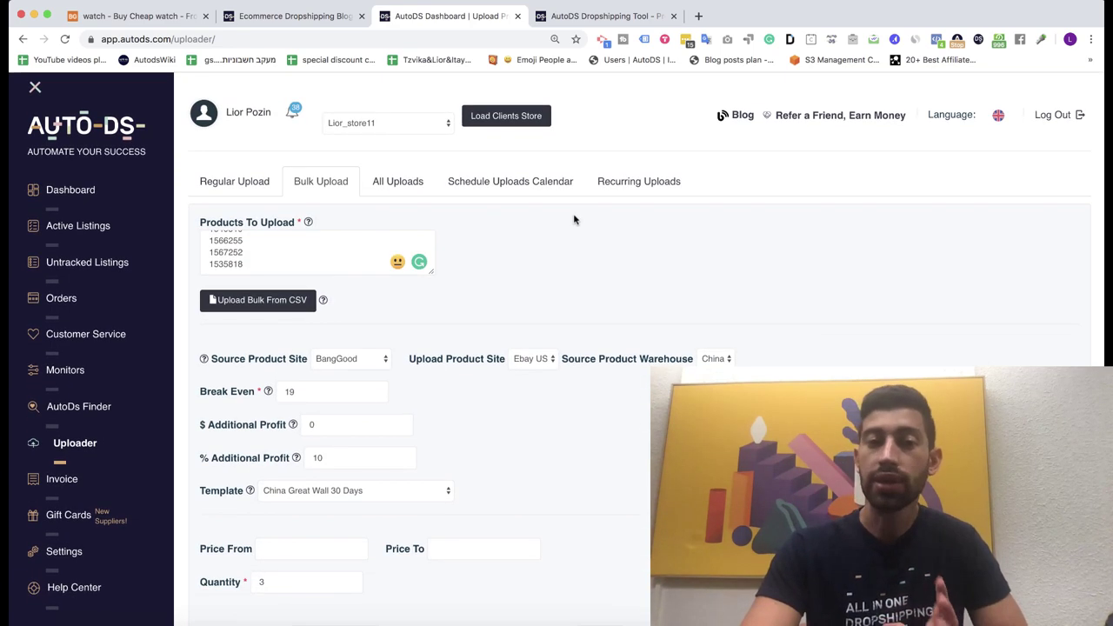
Open the article "10 interesting facts about e-commerce during the holidays season (Q4)" from the AutoDS blog and look through it
{"action": "left_click", "coordinate": [322, 17]}
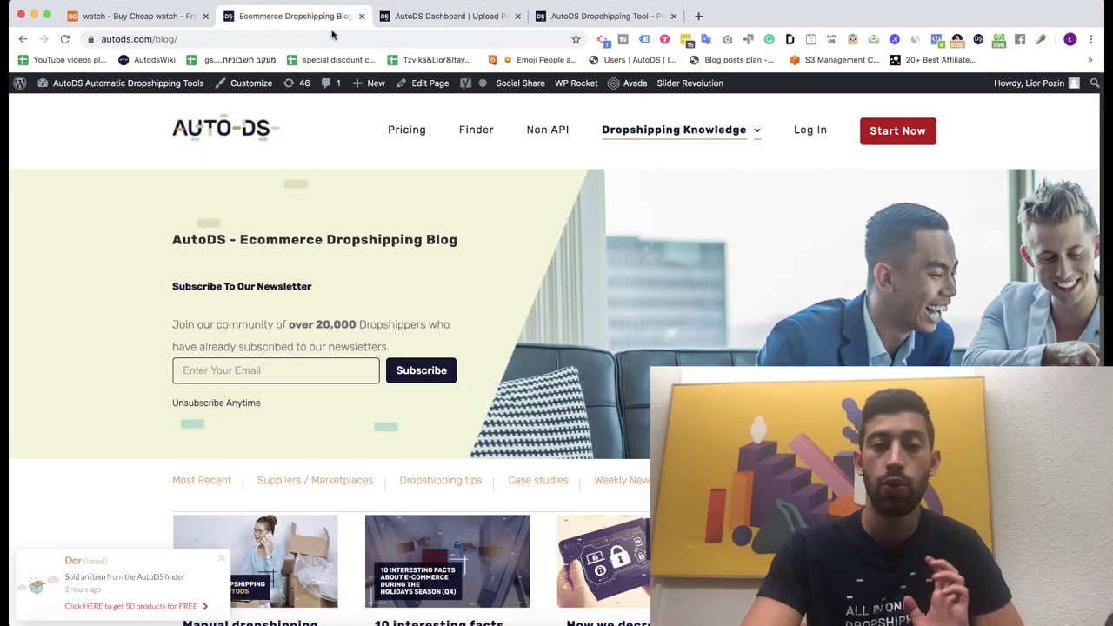
{"action": "scroll", "coordinate": [390, 296], "scroll_direction": "down", "scroll_amount": 4}
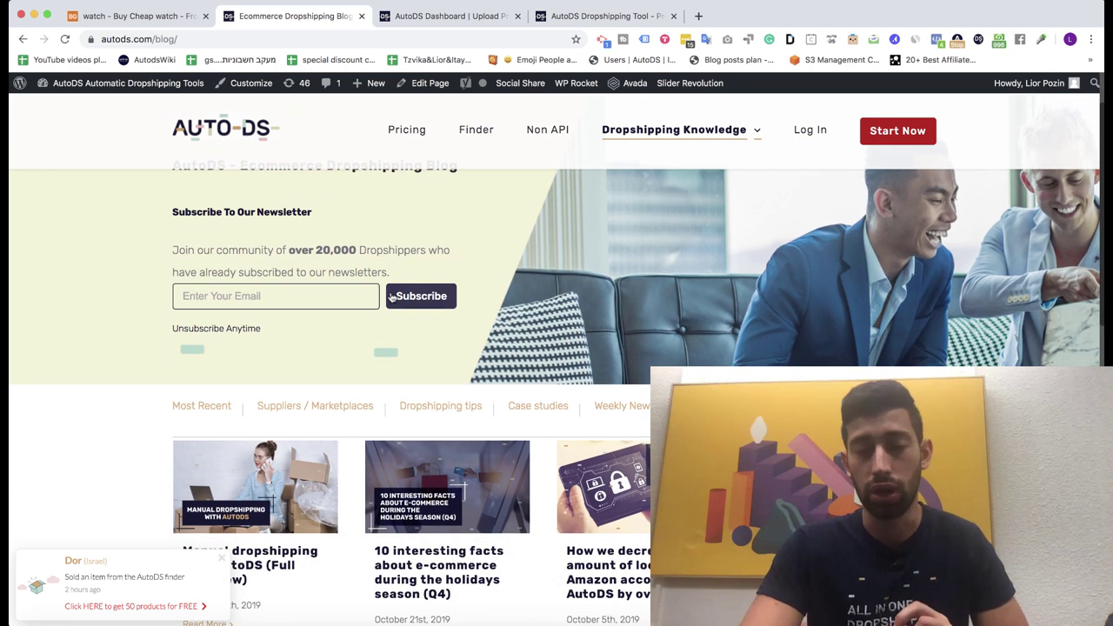
{"action": "scroll", "coordinate": [390, 296], "scroll_direction": "down", "scroll_amount": 2}
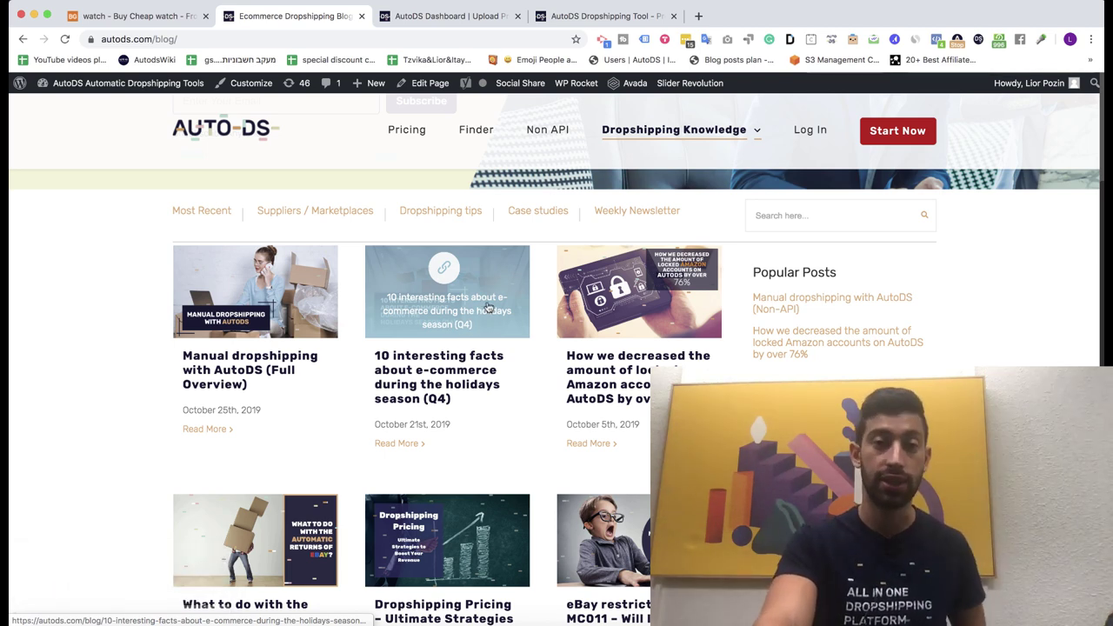
{"action": "left_click", "coordinate": [489, 308]}
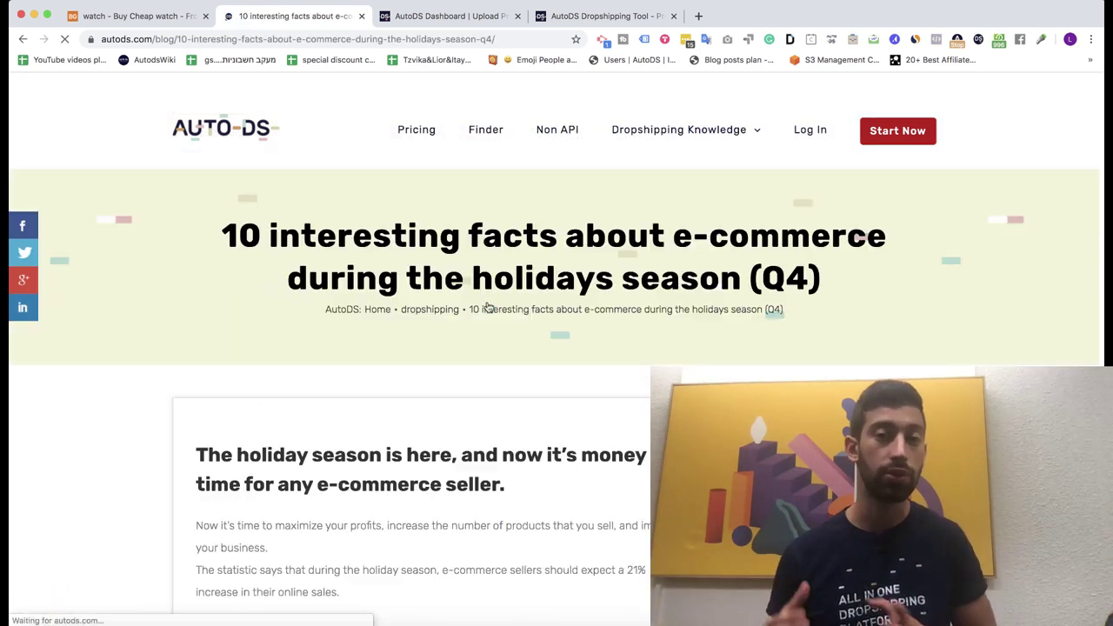
{"action": "scroll", "coordinate": [608, 406], "scroll_direction": "down", "scroll_amount": 5}
{"action": "scroll", "coordinate": [608, 406], "scroll_direction": "up", "scroll_amount": 3}
{"action": "scroll", "coordinate": [608, 406], "scroll_direction": "up", "scroll_amount": 3}
{"action": "scroll", "coordinate": [608, 406], "scroll_direction": "down", "scroll_amount": 2}
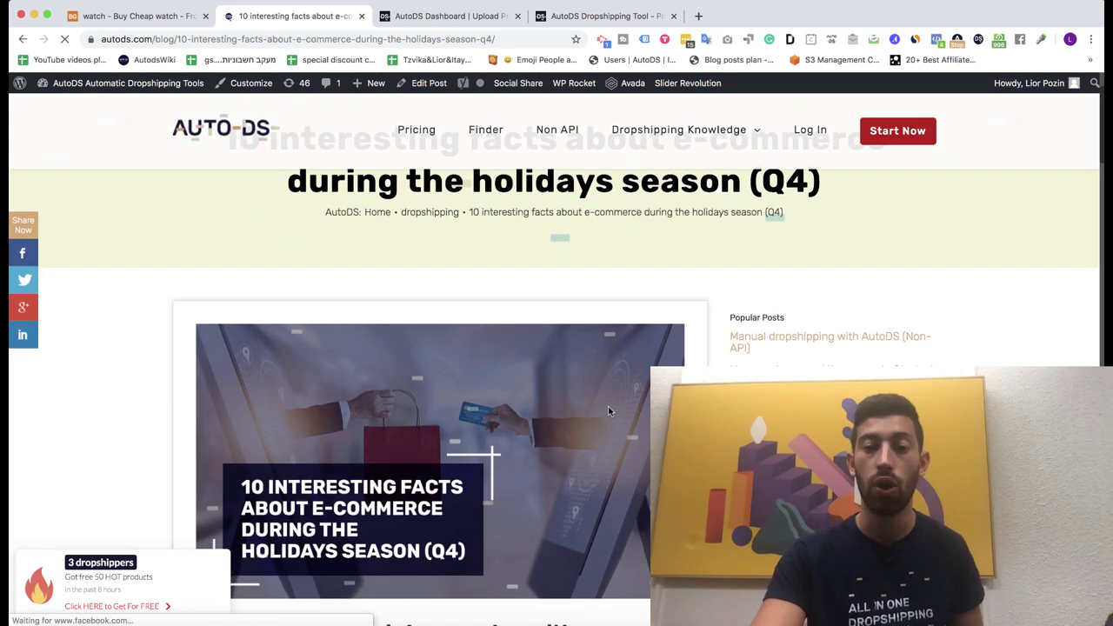